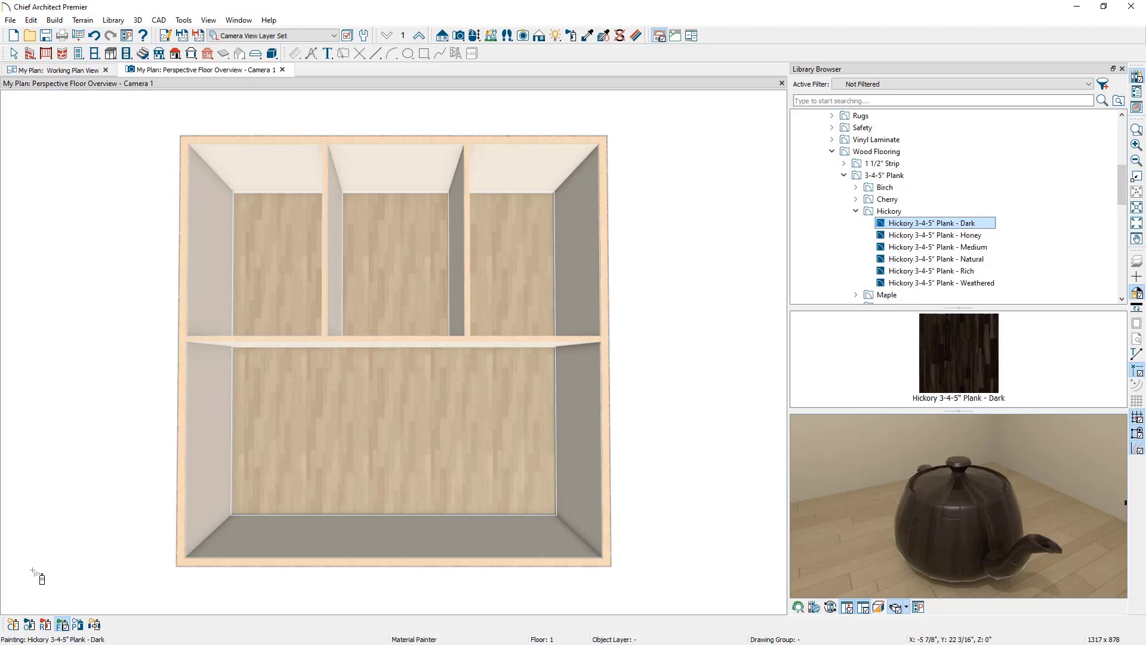
# Step: Paint all four room floors Hickory 3-4-5" Plank - Dark and close the Library Browser
pyautogui.click(10, 623)
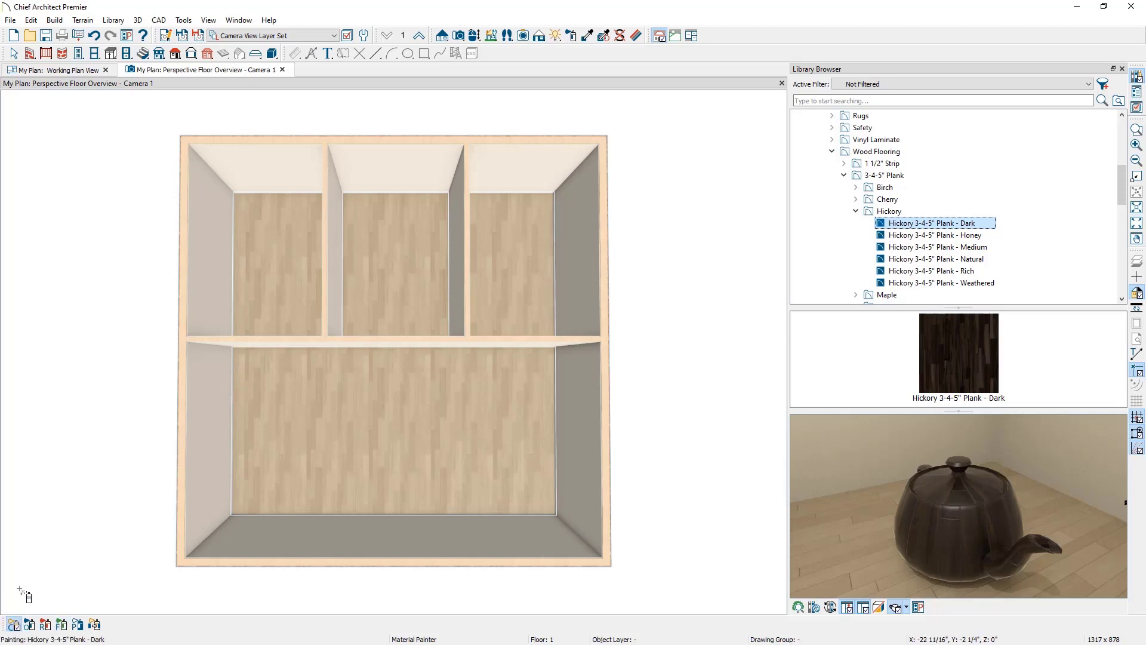
pyautogui.click(278, 307)
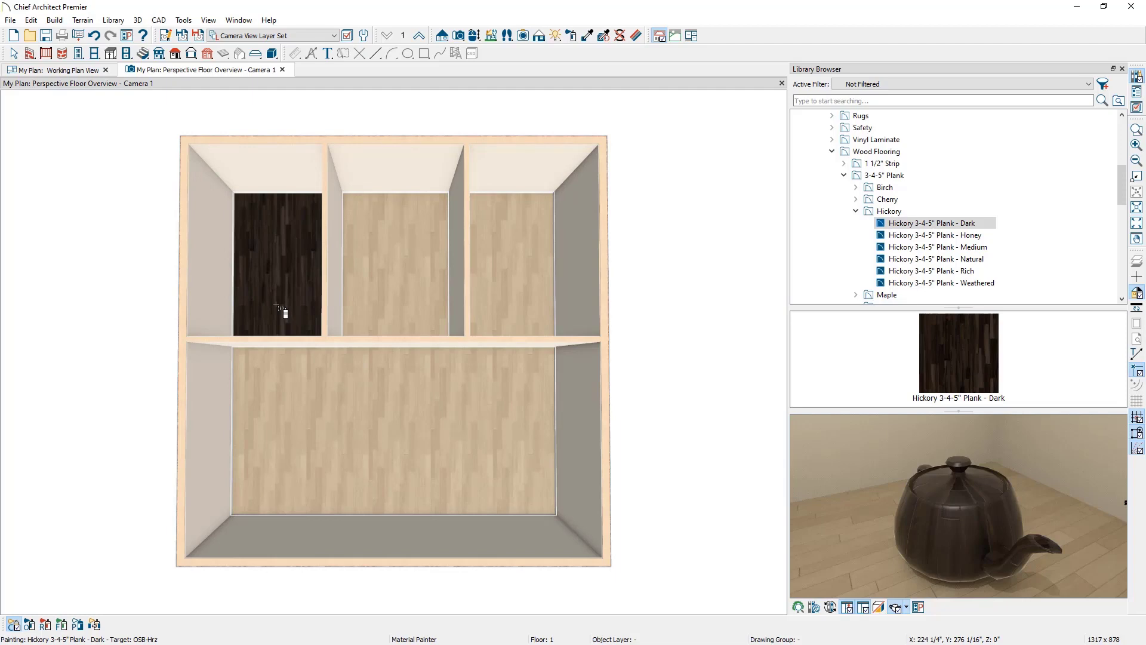
pyautogui.click(62, 623)
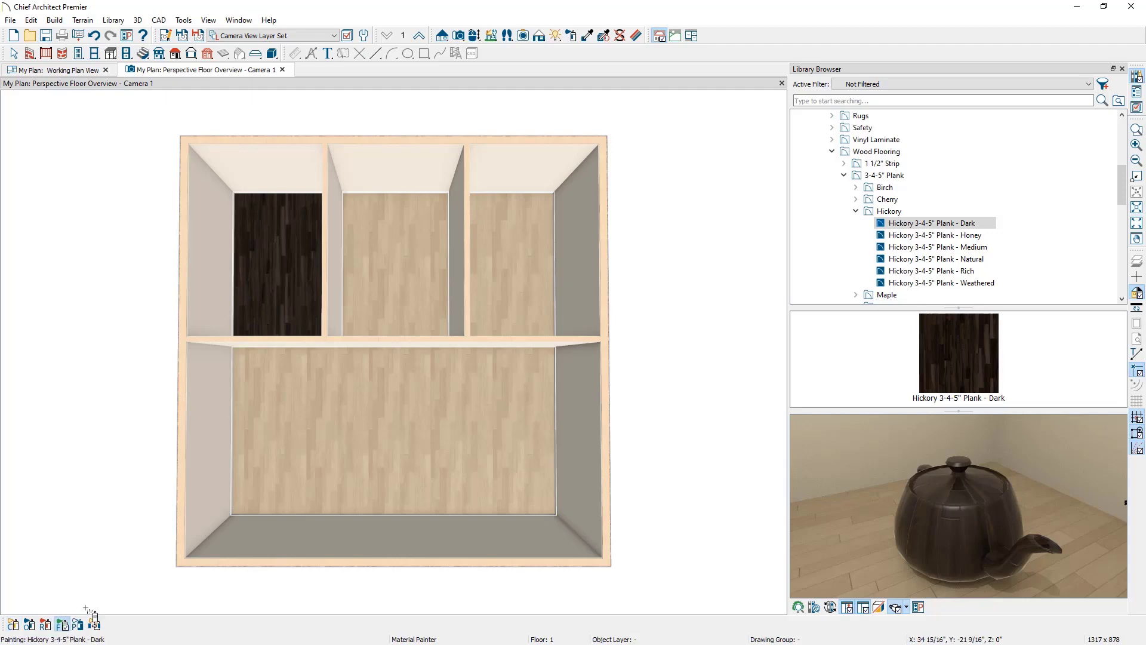
pyautogui.click(280, 473)
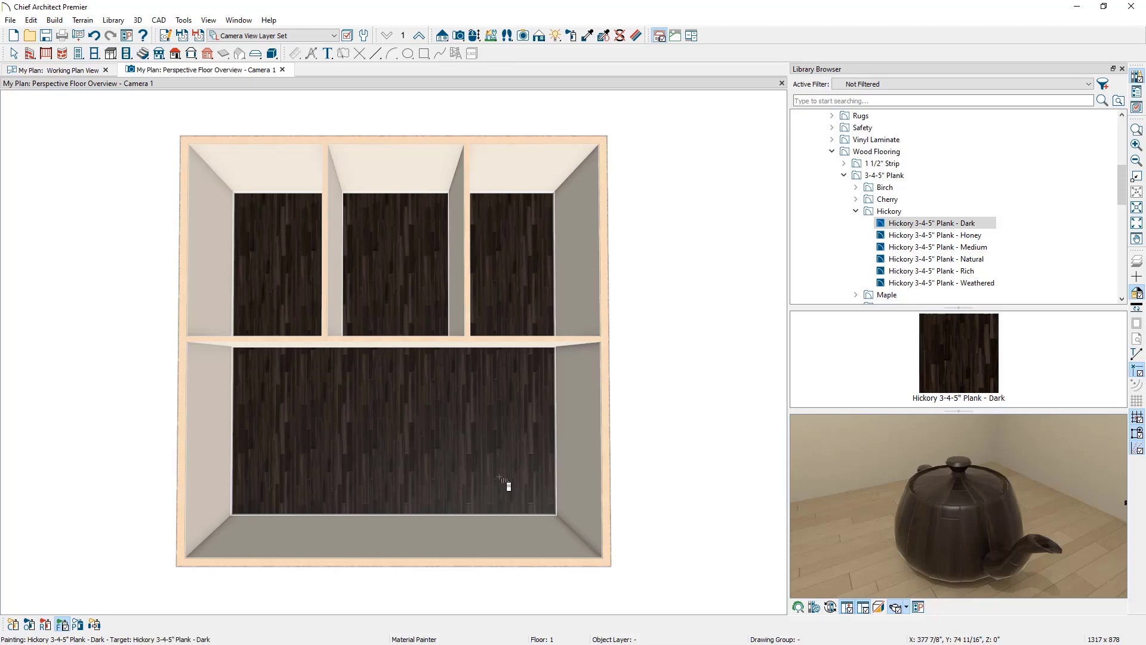
pyautogui.click(1122, 69)
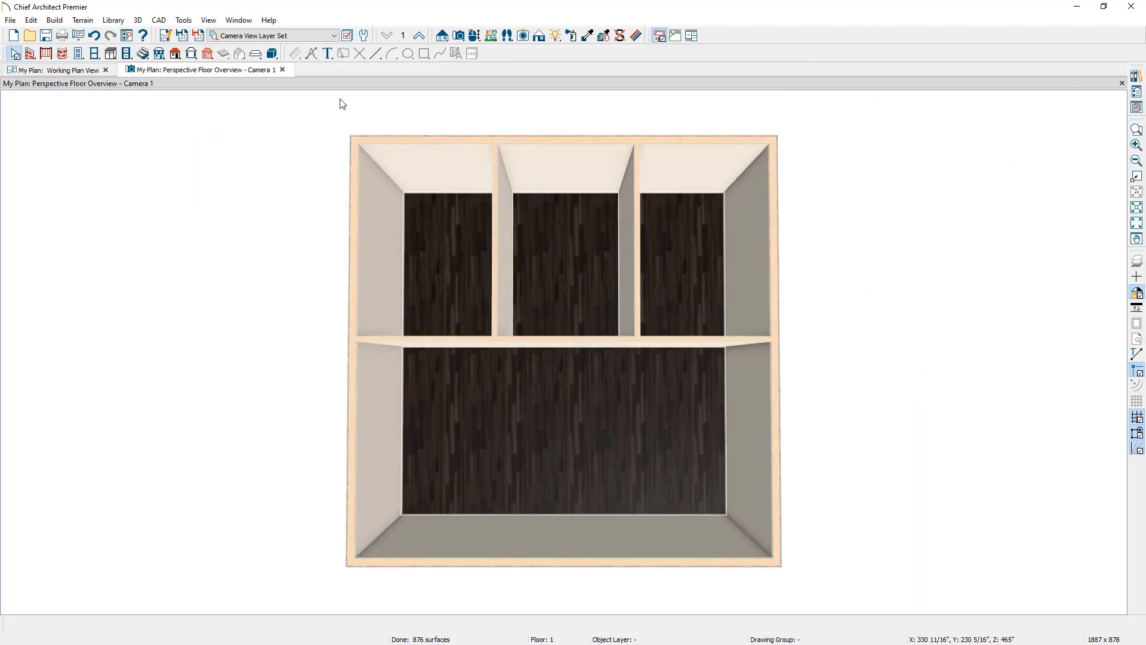
# Step: Undo both hickory floor paint operations, restoring the original light wood floors
pyautogui.click(93, 36)
pyautogui.click(92, 37)
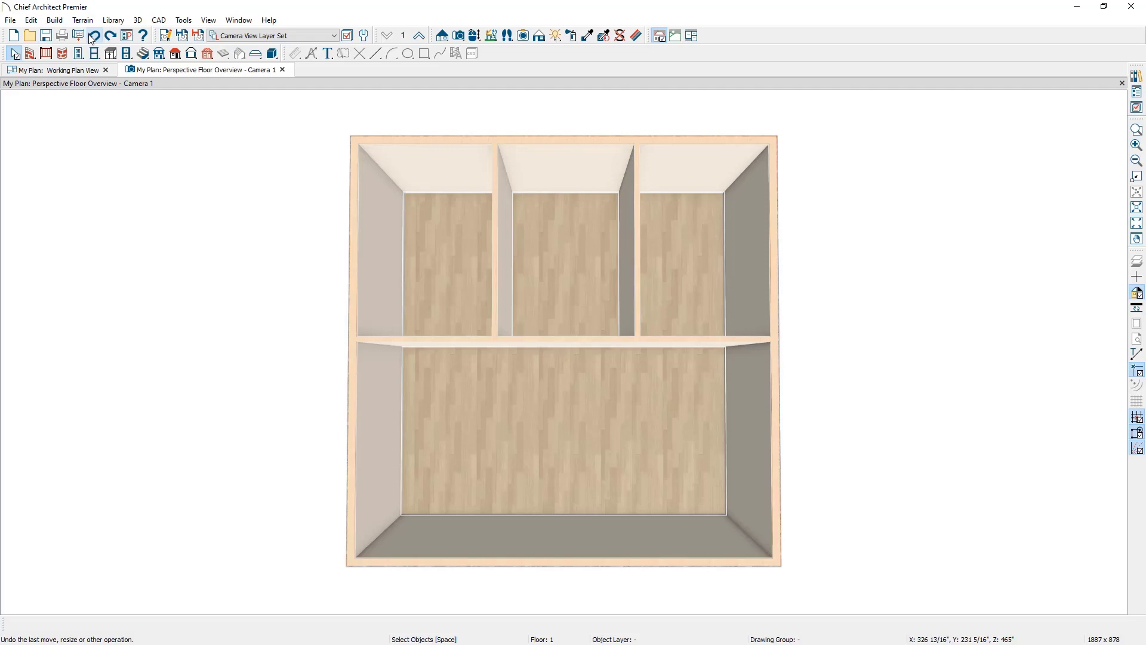
pyautogui.click(32, 21)
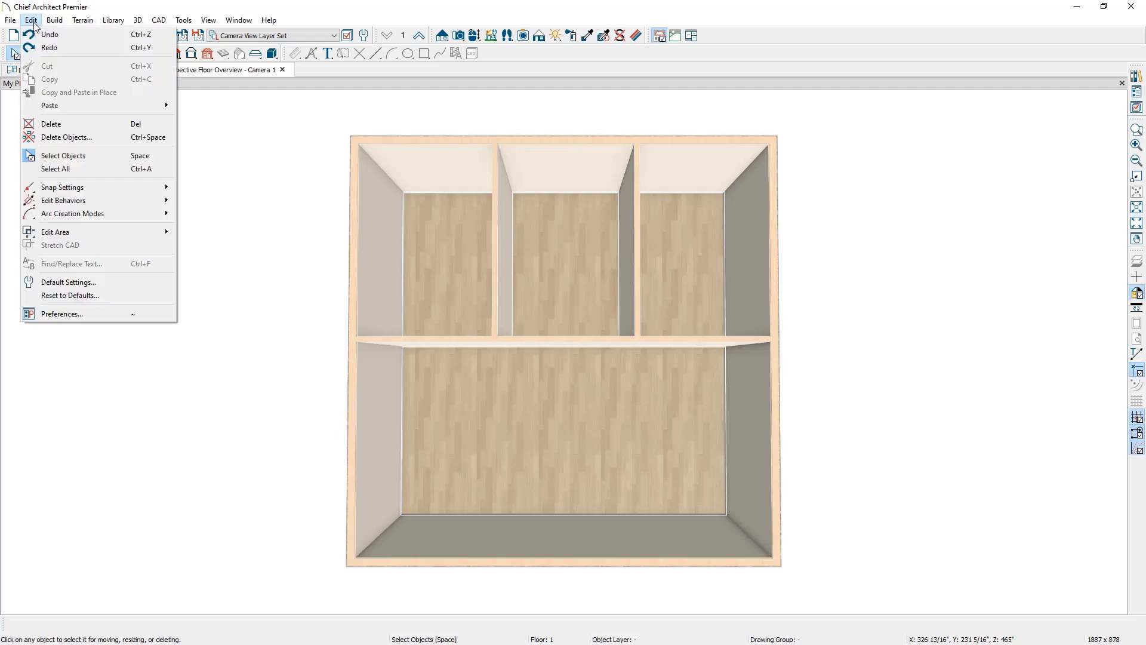
# Step: Open the Floor/Ceiling Platform defaults under Floors and Rooms and edit its floor finish
pyautogui.click(43, 283)
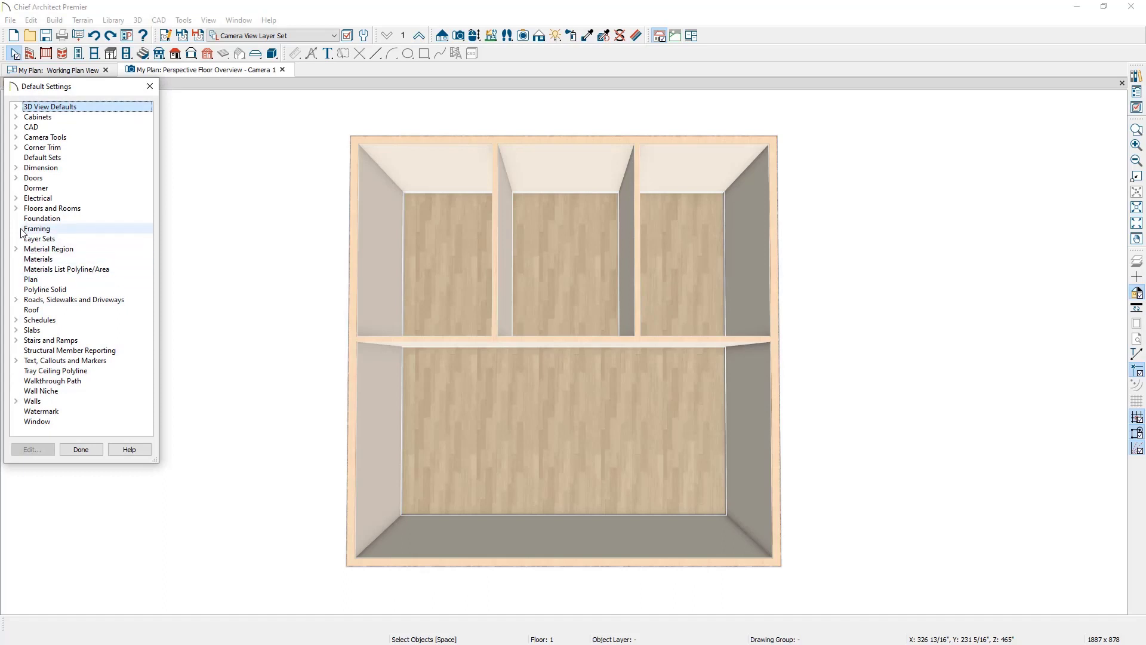
pyautogui.click(17, 208)
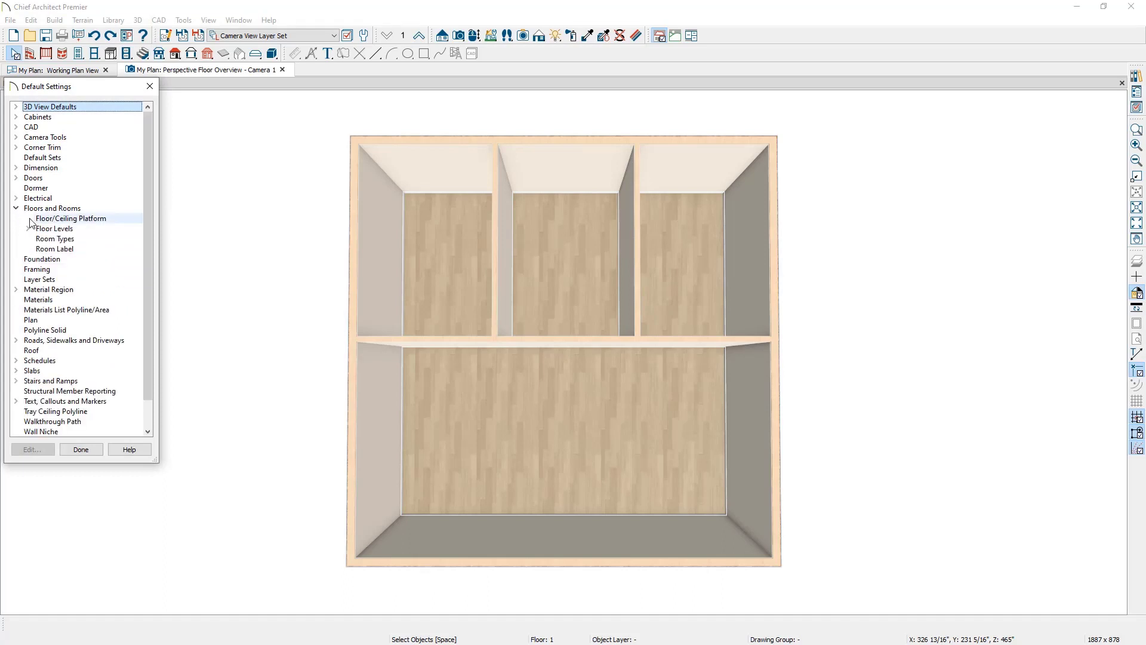
pyautogui.doubleClick(34, 221)
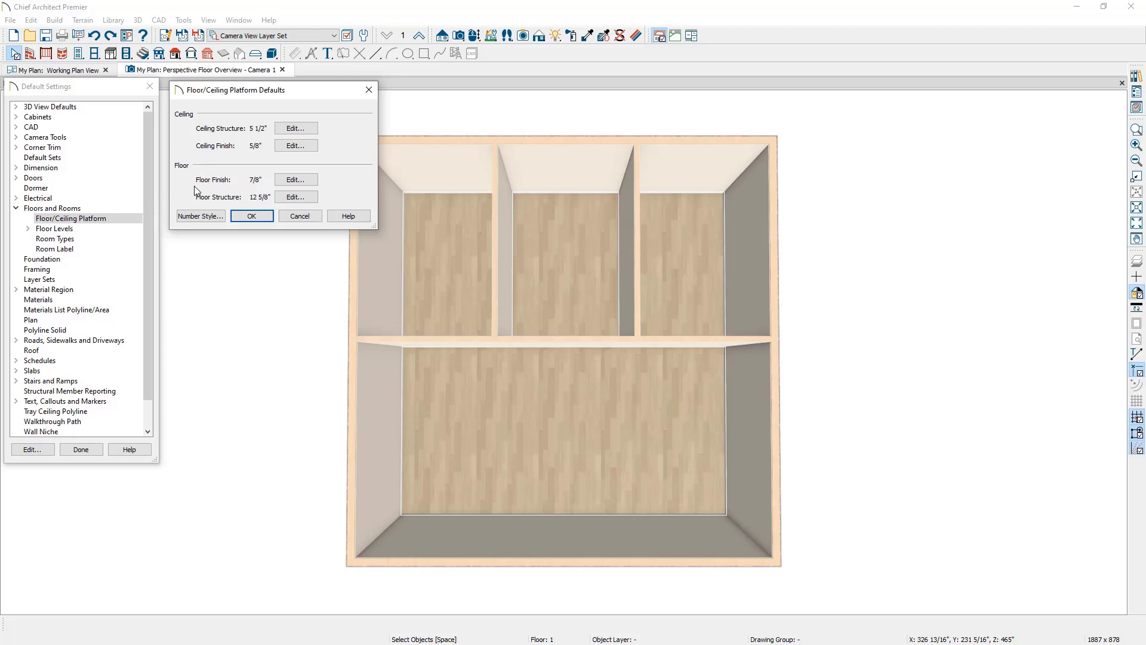
pyautogui.click(284, 180)
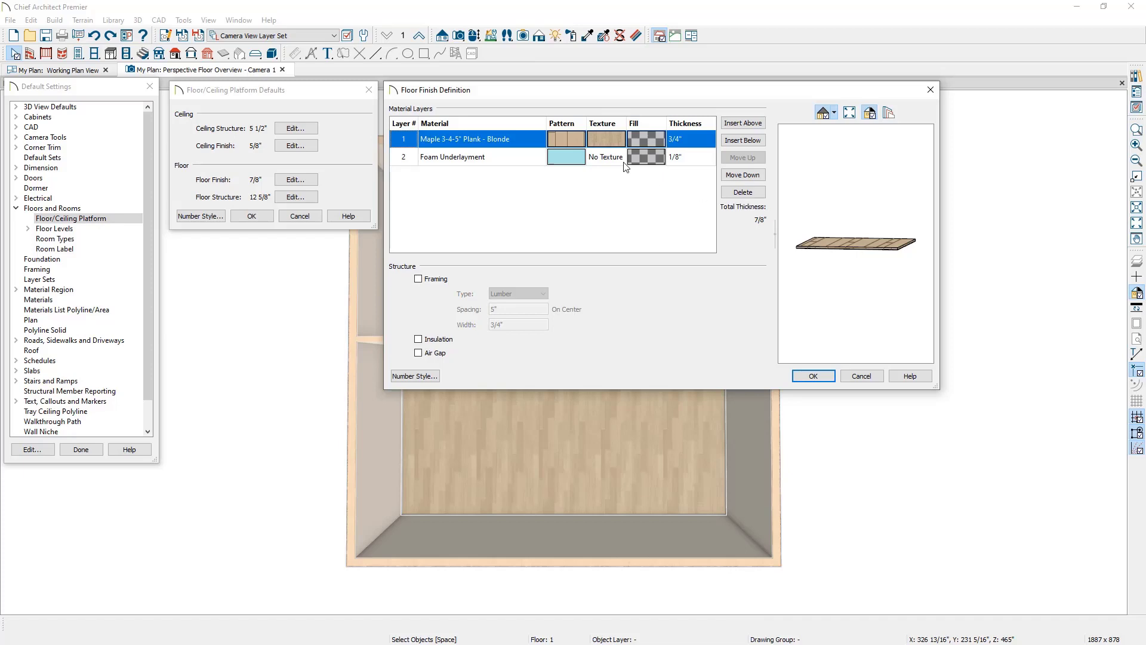
# Step: Set the default floor finish's top layer to Maple 3-4-5" Plank - Dark and accept all dialogs
pyautogui.doubleClick(525, 139)
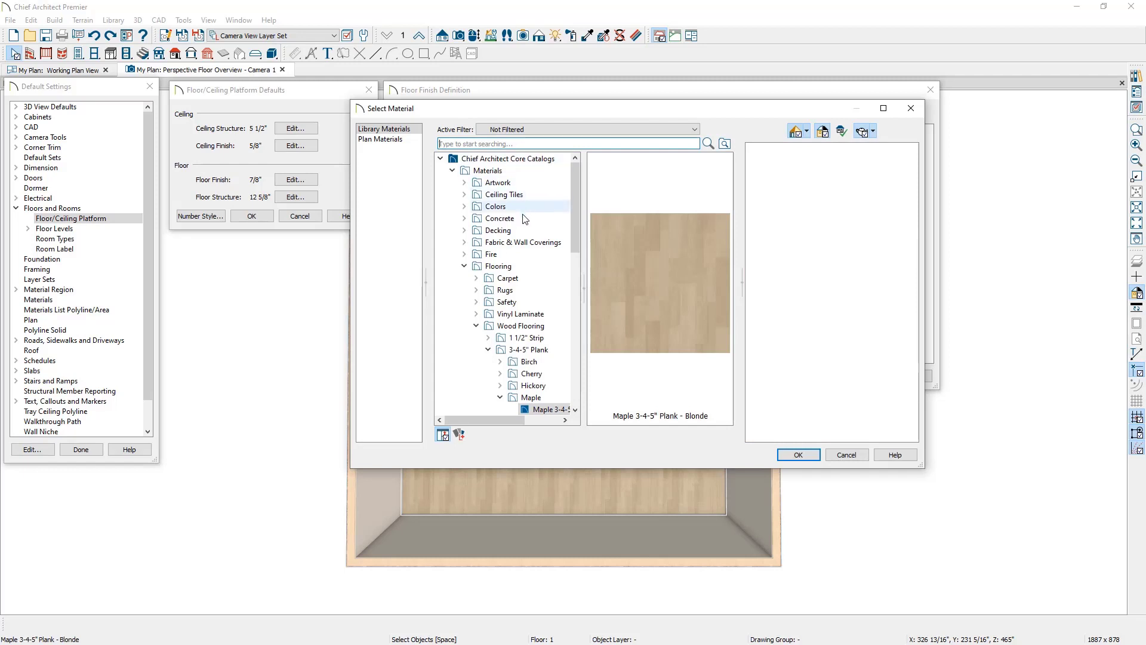
pyautogui.scroll(-3, 539, 289)
pyautogui.click(549, 314)
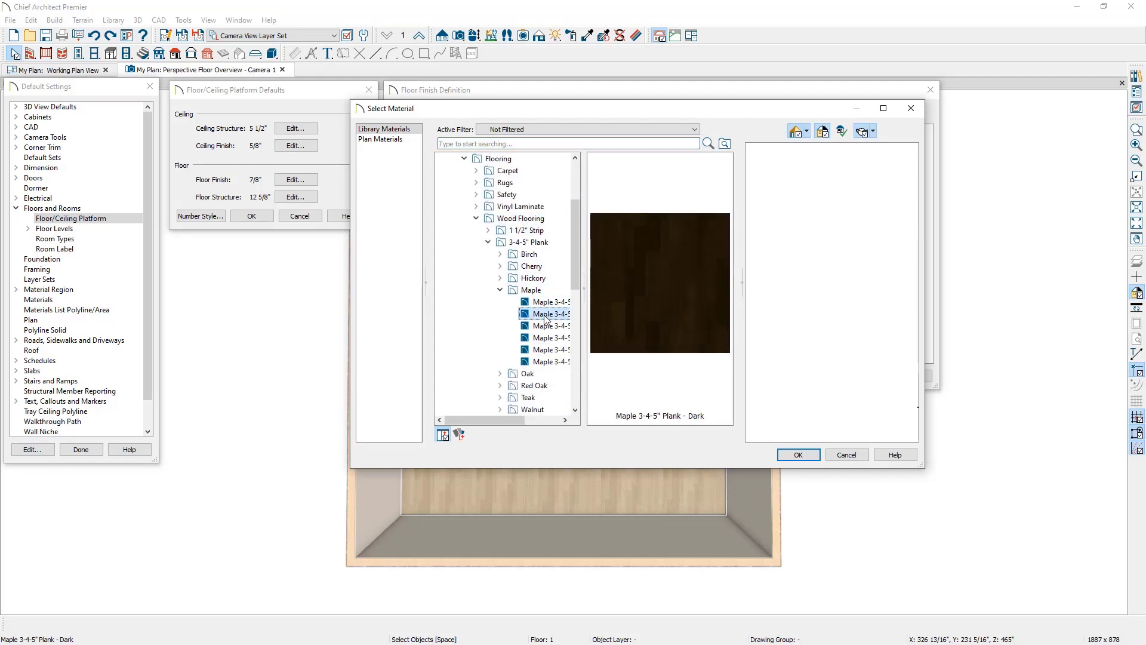
pyautogui.click(799, 454)
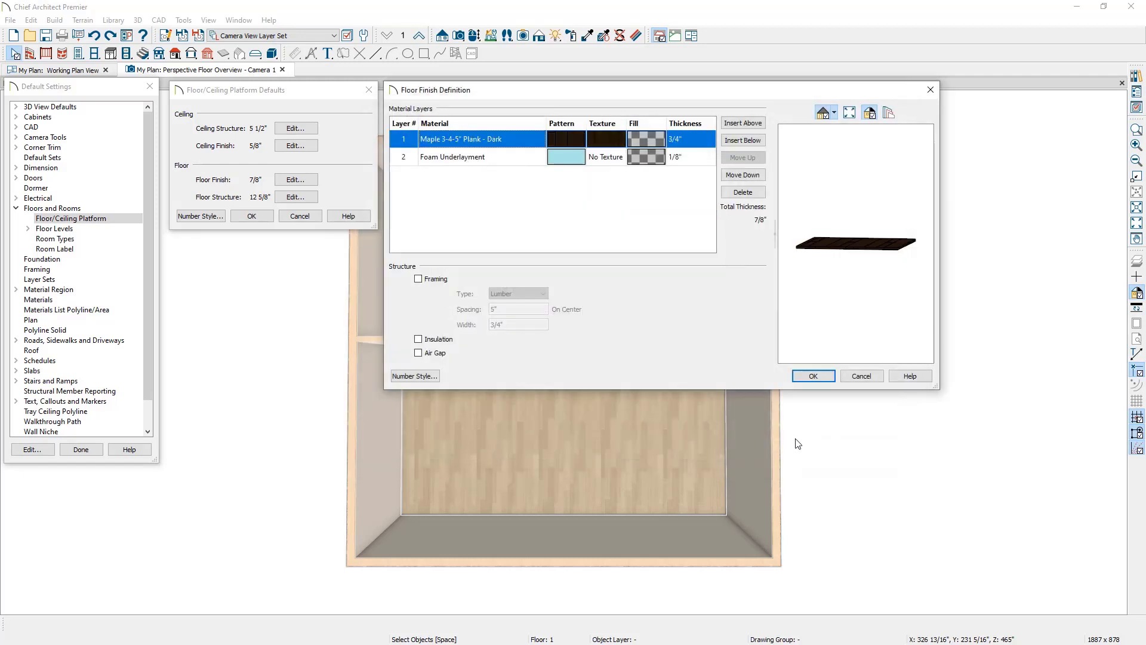
pyautogui.click(808, 374)
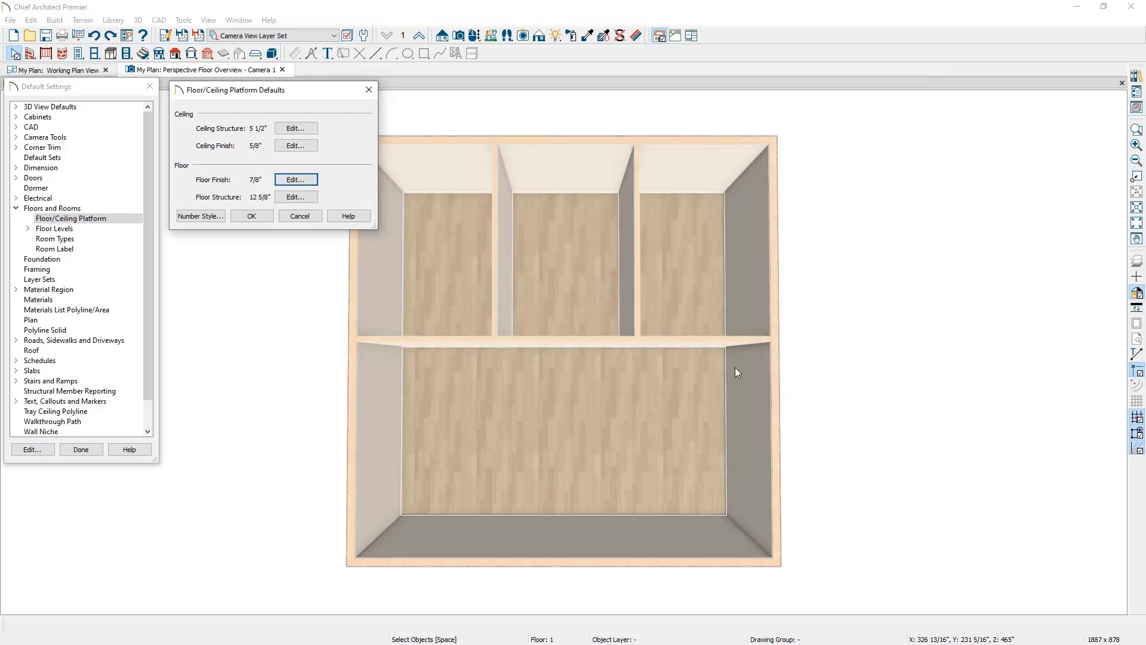
pyautogui.click(260, 216)
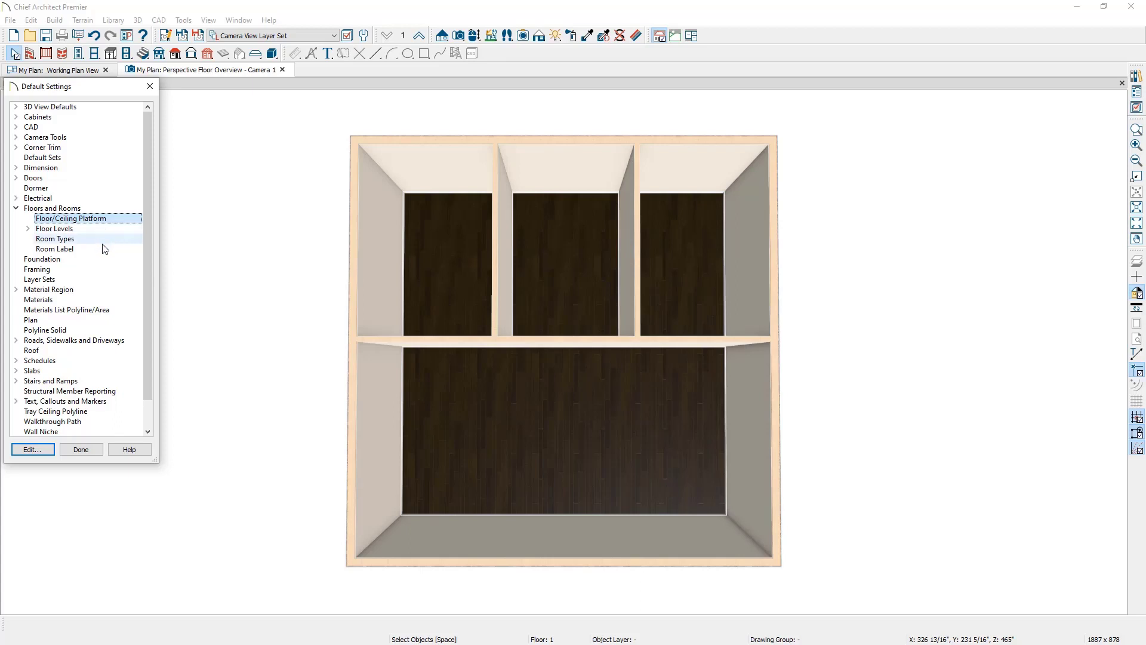
pyautogui.click(81, 450)
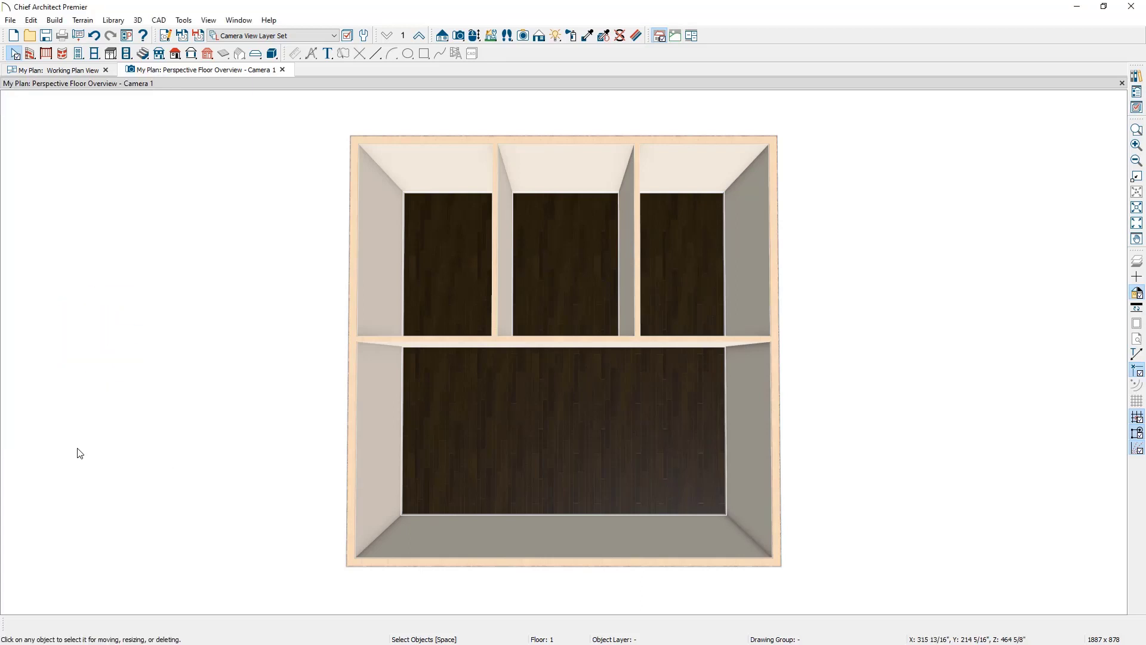
# Step: Start Build New Floor from the Build > Floor menu
pyautogui.click(55, 20)
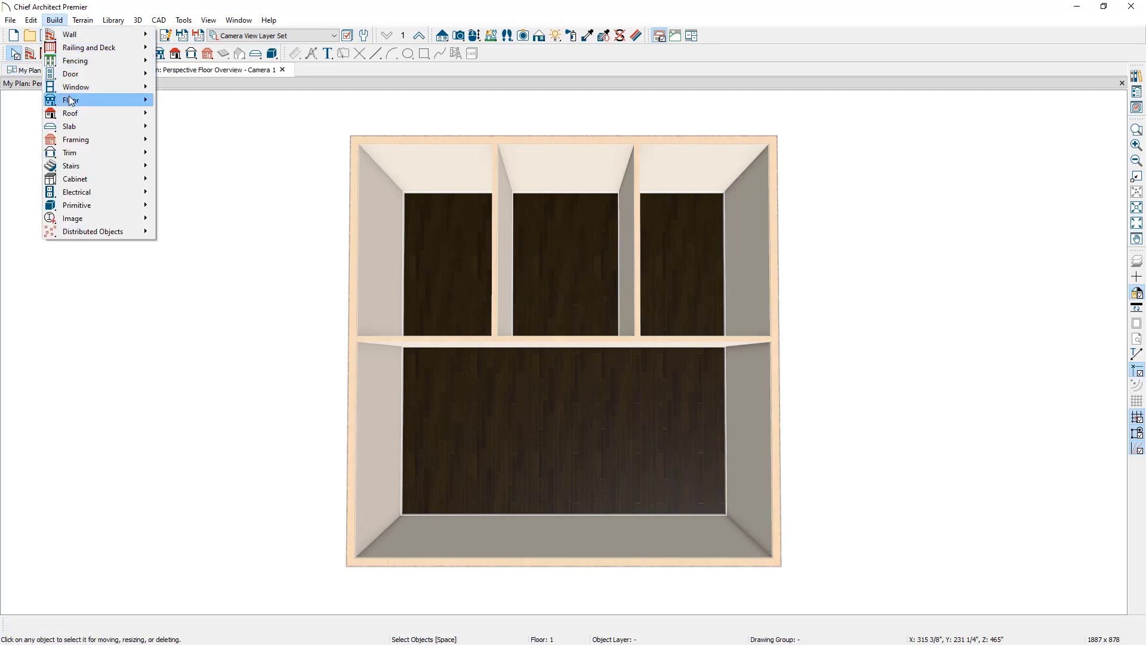
pyautogui.moveTo(91, 103)
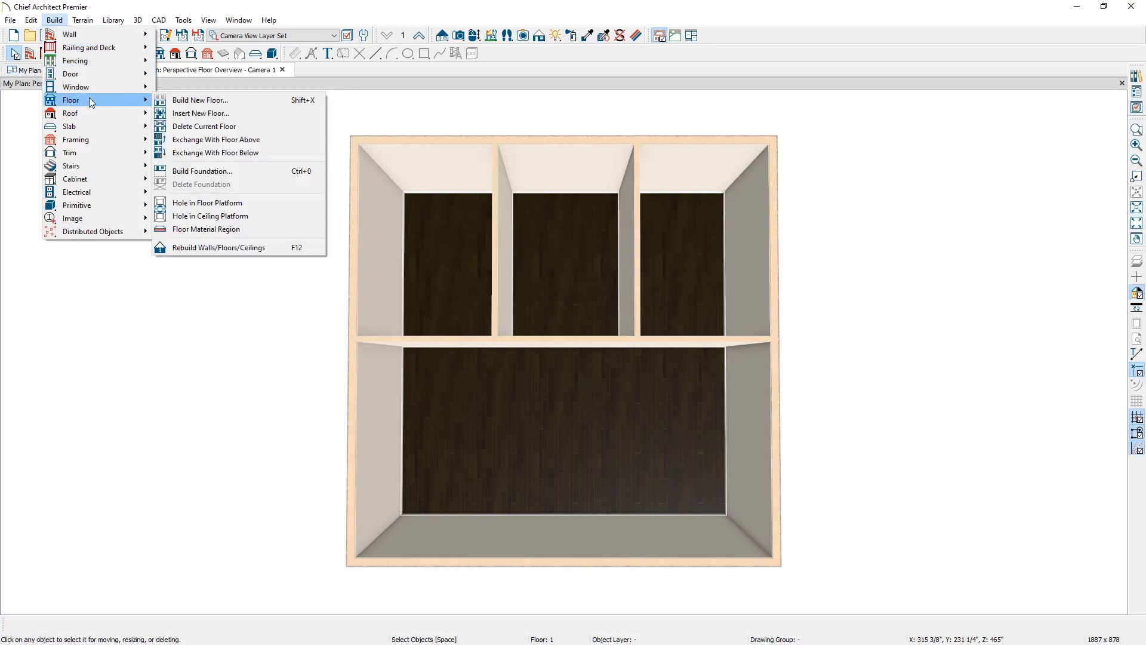
pyautogui.click(248, 100)
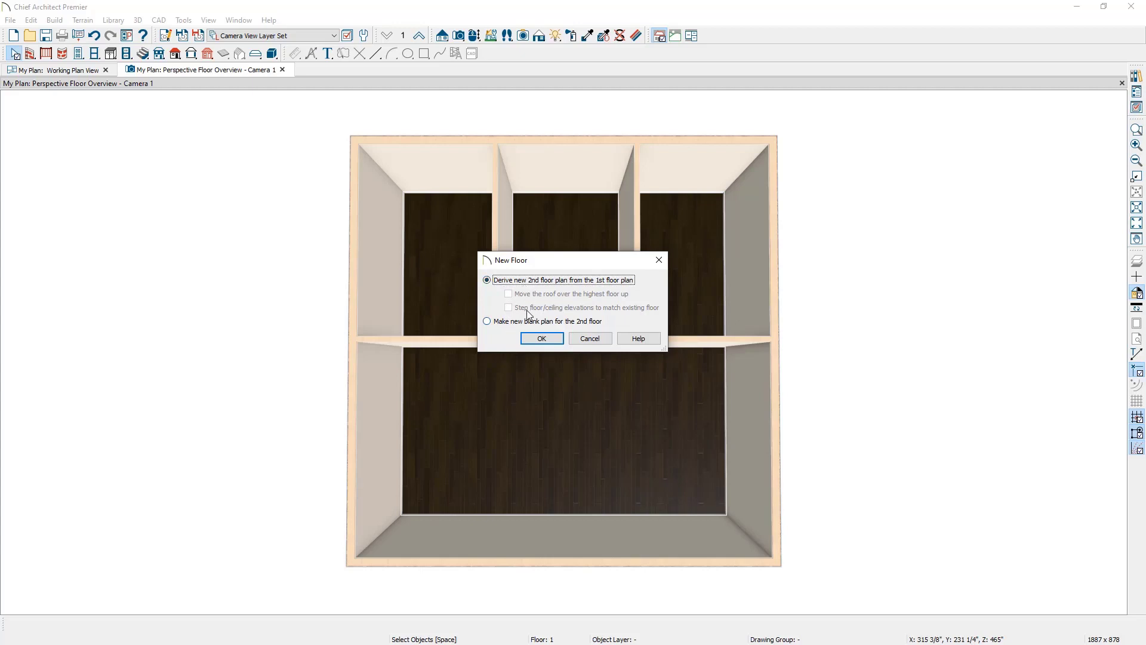
# Step: Derive floor 2 from floor 1 with a Maple 3-4-5" Plank - Dark floor finish
pyautogui.click(543, 338)
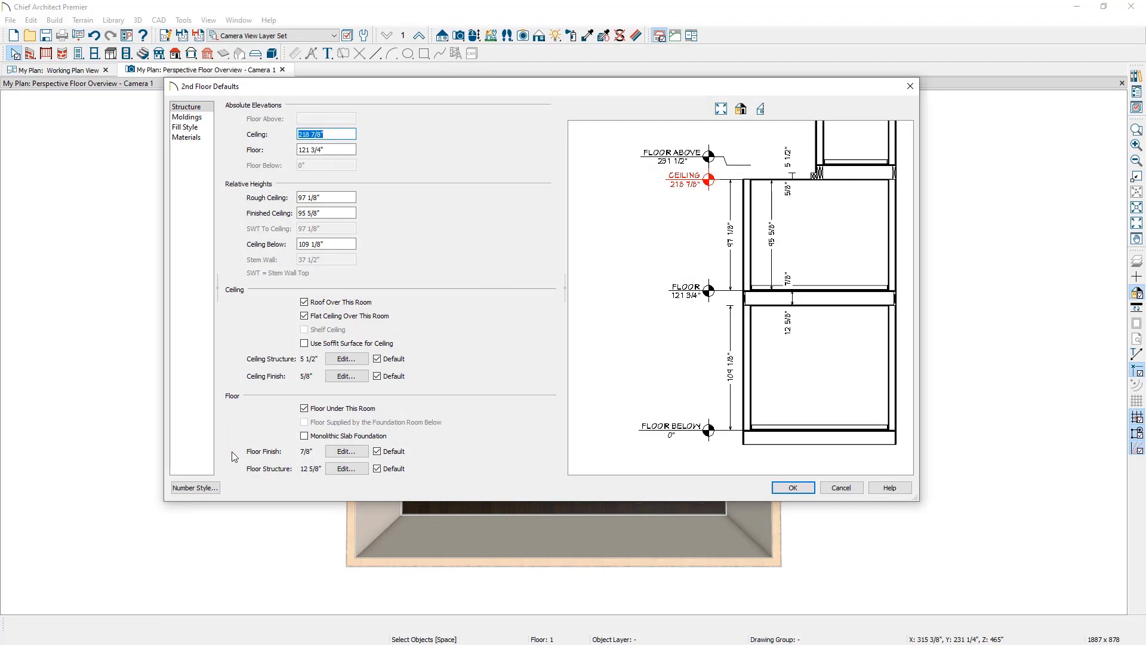
pyautogui.click(347, 451)
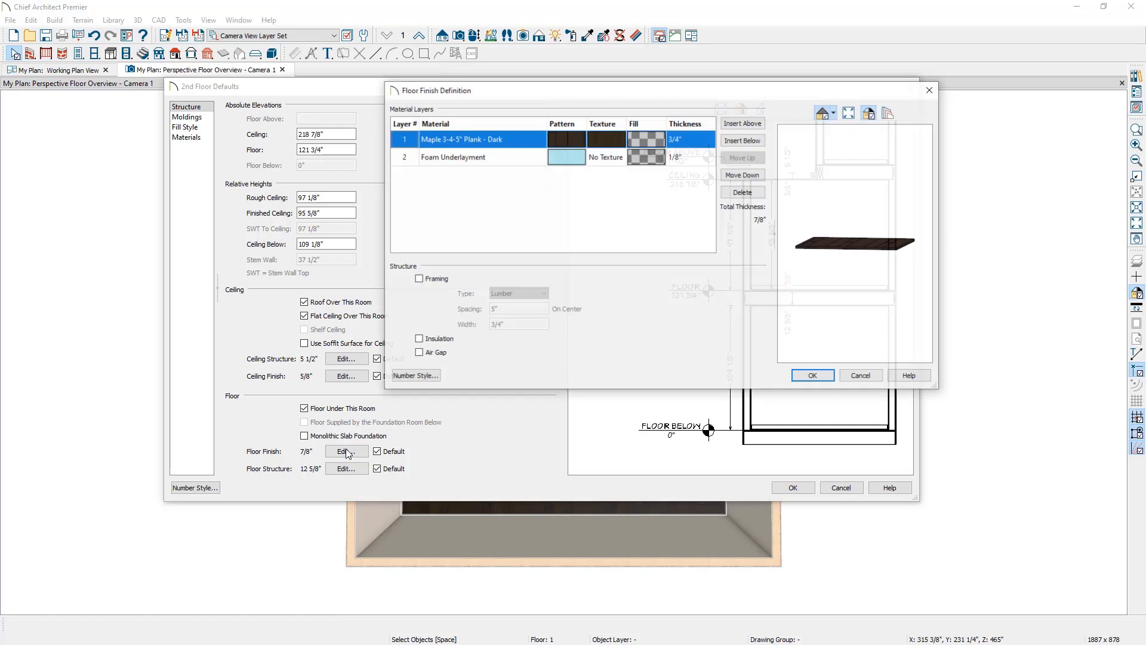
pyautogui.doubleClick(516, 140)
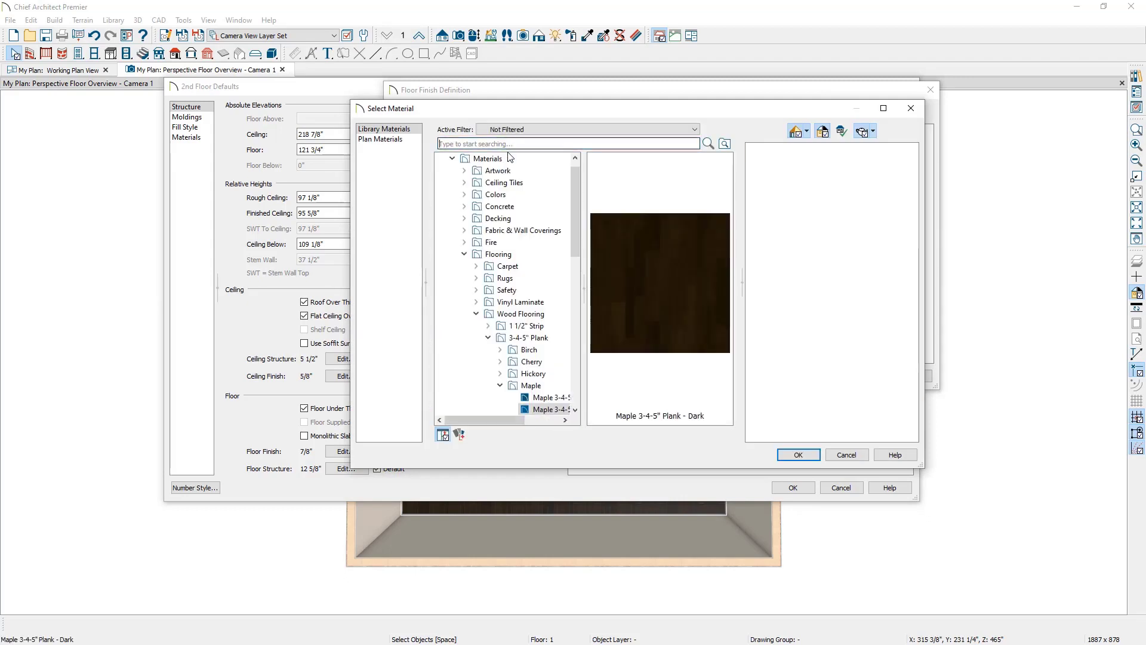
pyautogui.click(477, 266)
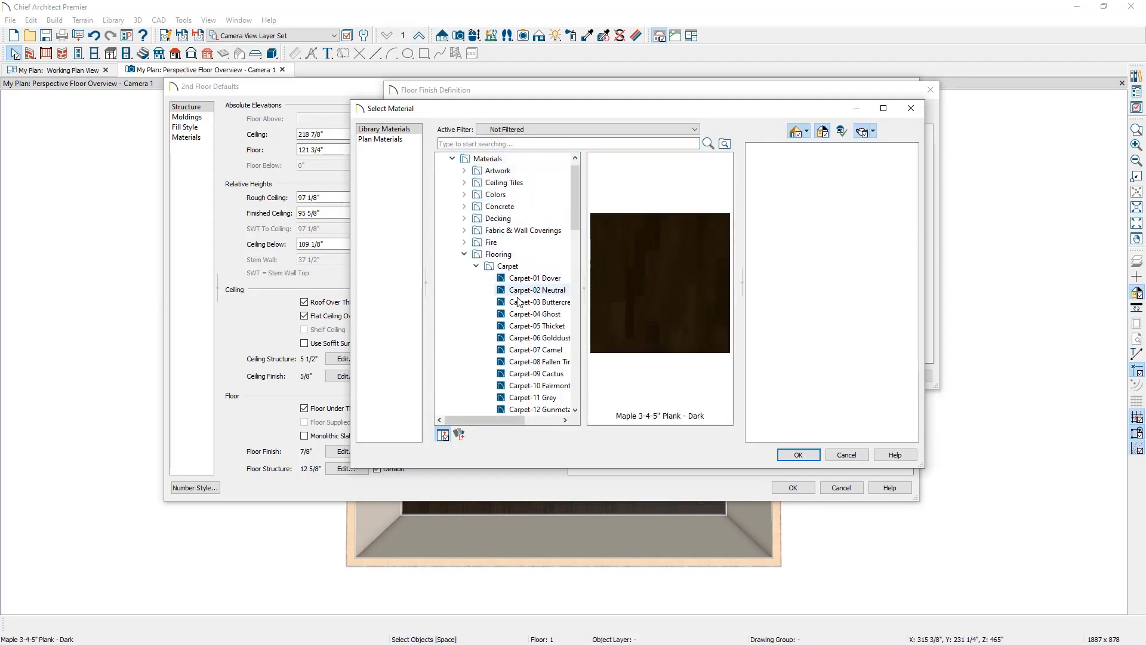
pyautogui.click(528, 315)
pyautogui.click(798, 454)
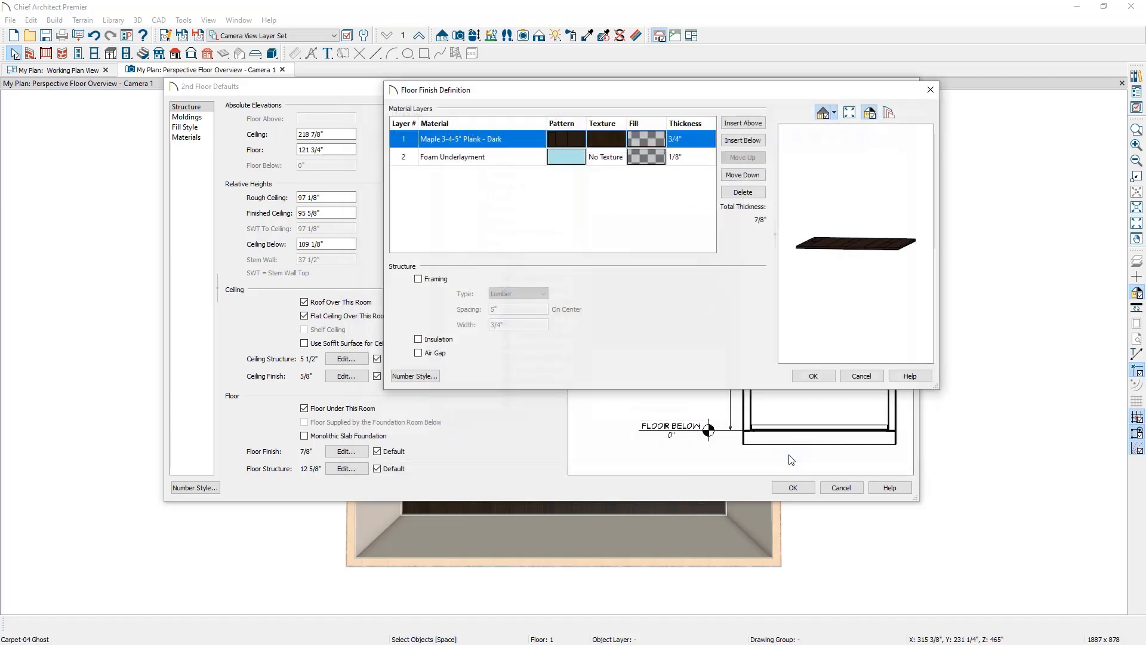
pyautogui.click(815, 375)
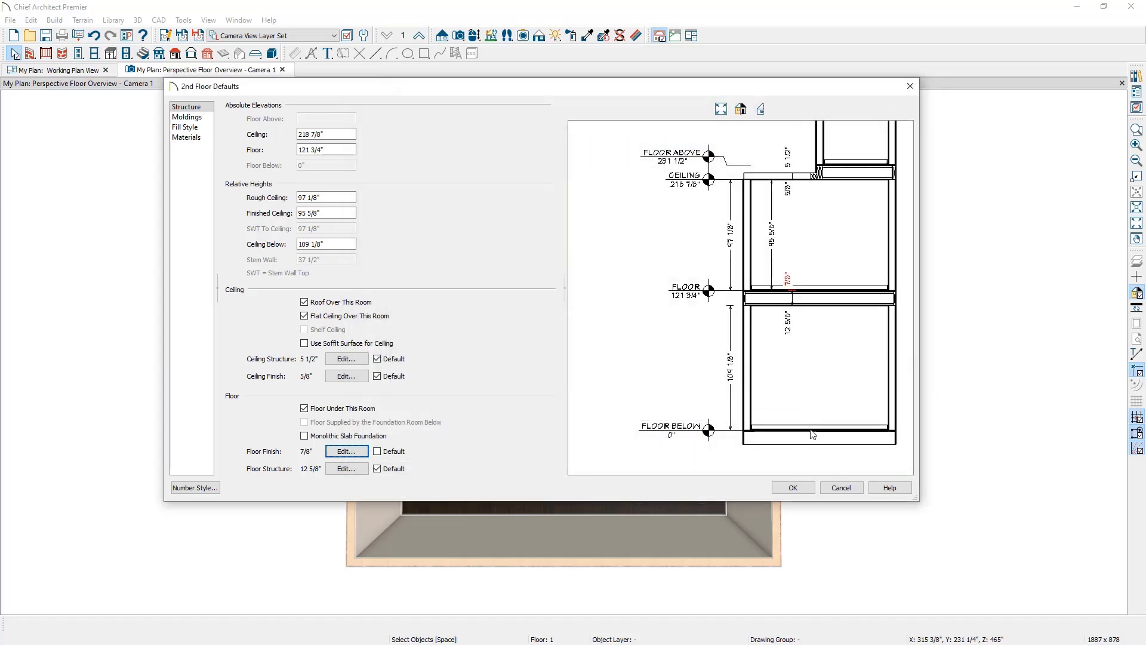
pyautogui.click(793, 488)
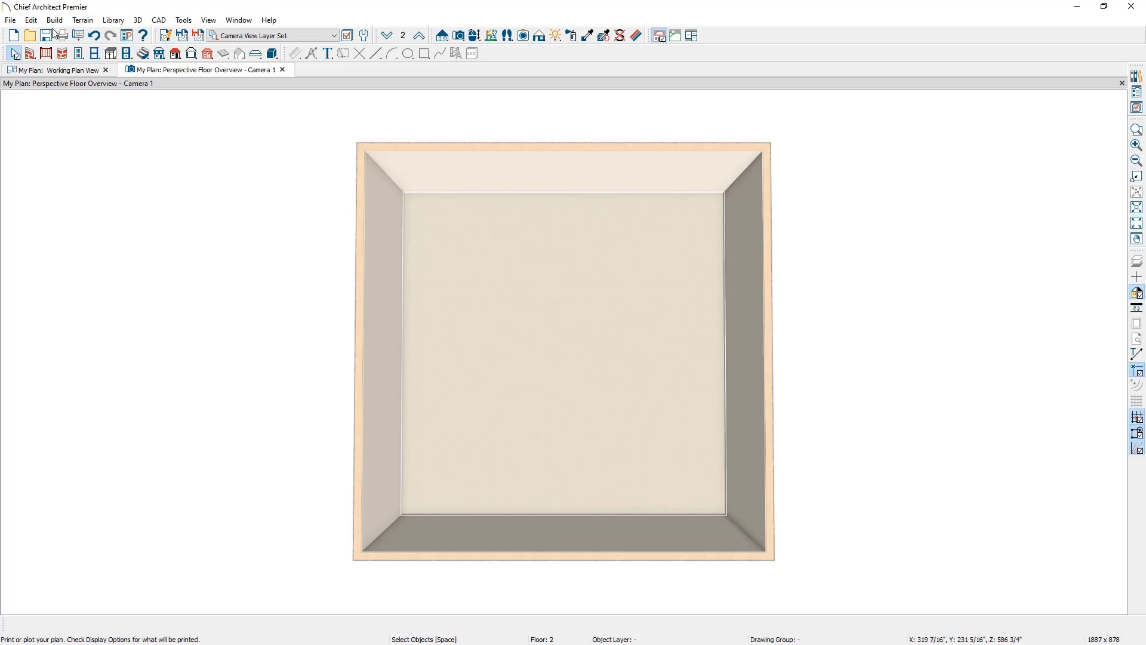
# Step: Open the 2nd Floor defaults under Default Settings > Floors and Rooms > Floor Levels
pyautogui.click(31, 20)
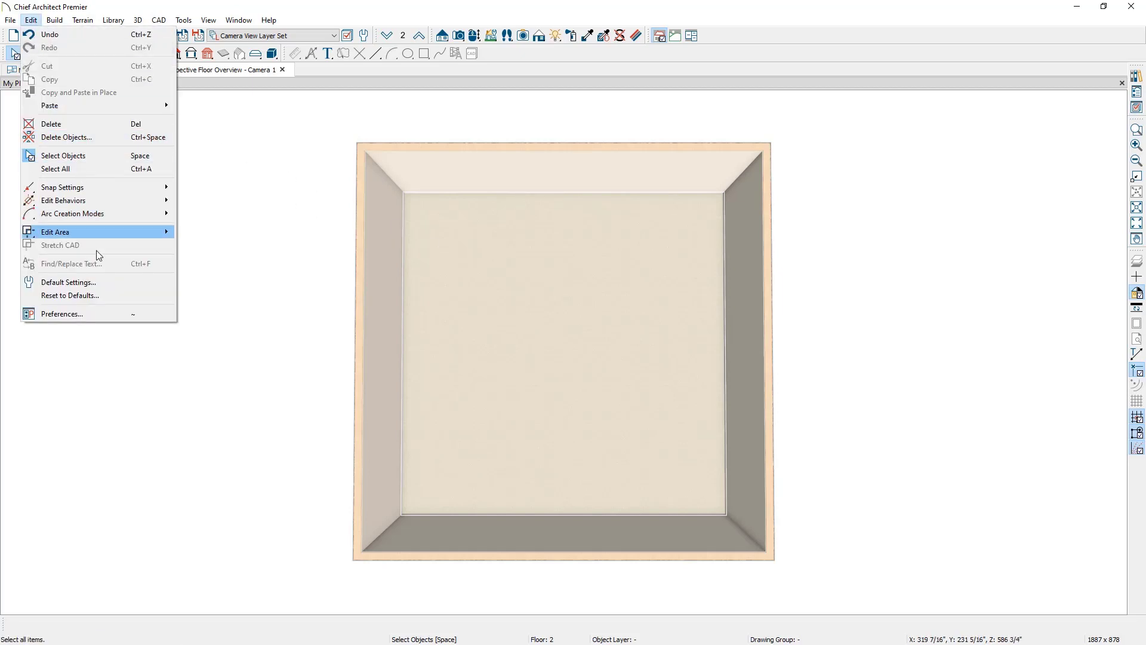
pyautogui.click(97, 282)
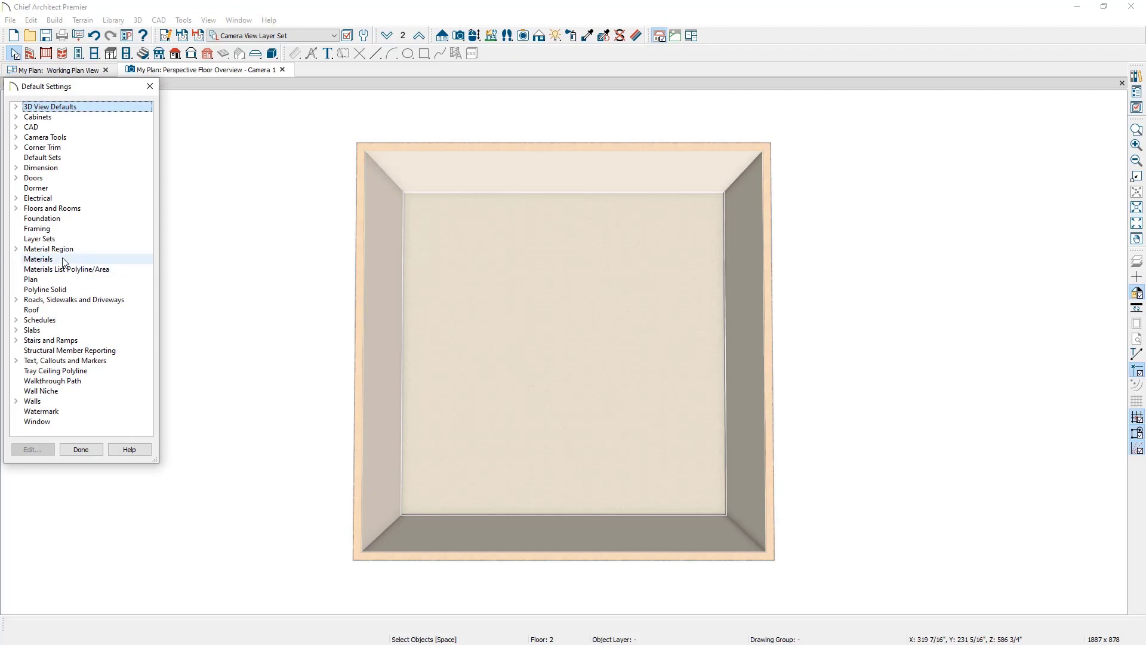
pyautogui.click(18, 209)
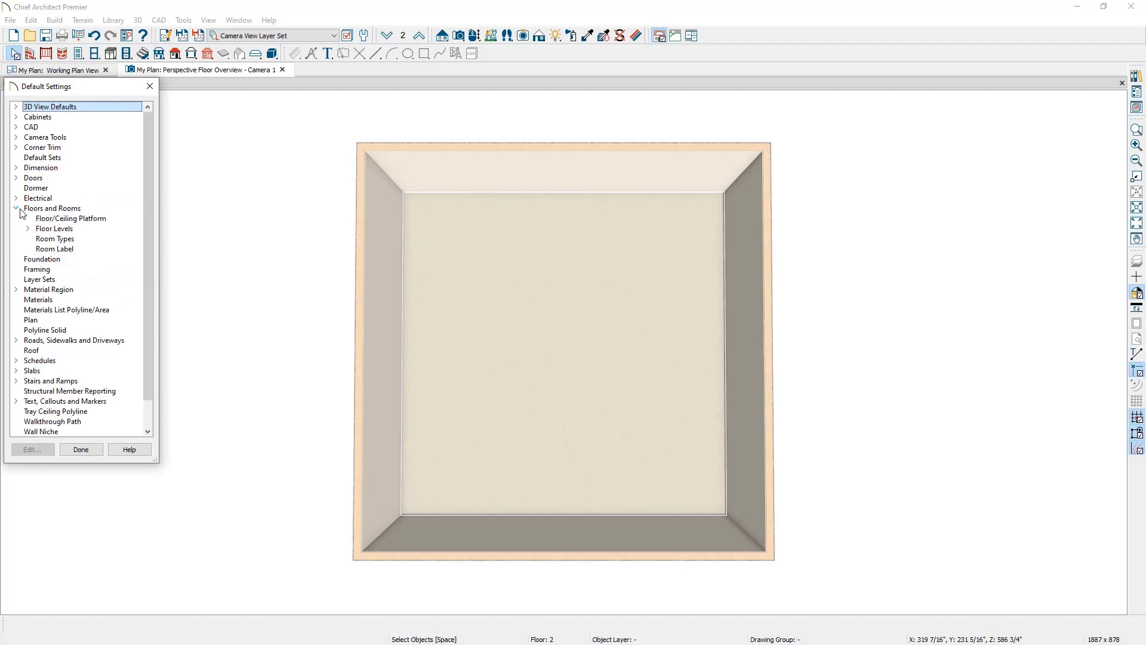
pyautogui.click(28, 228)
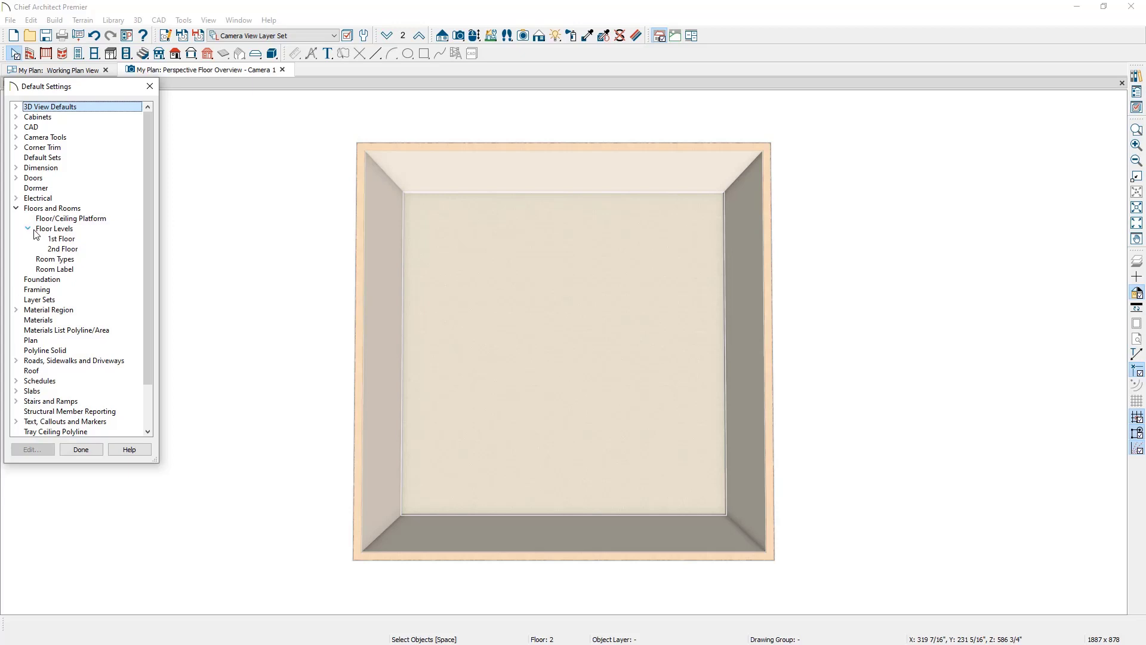
pyautogui.doubleClick(86, 250)
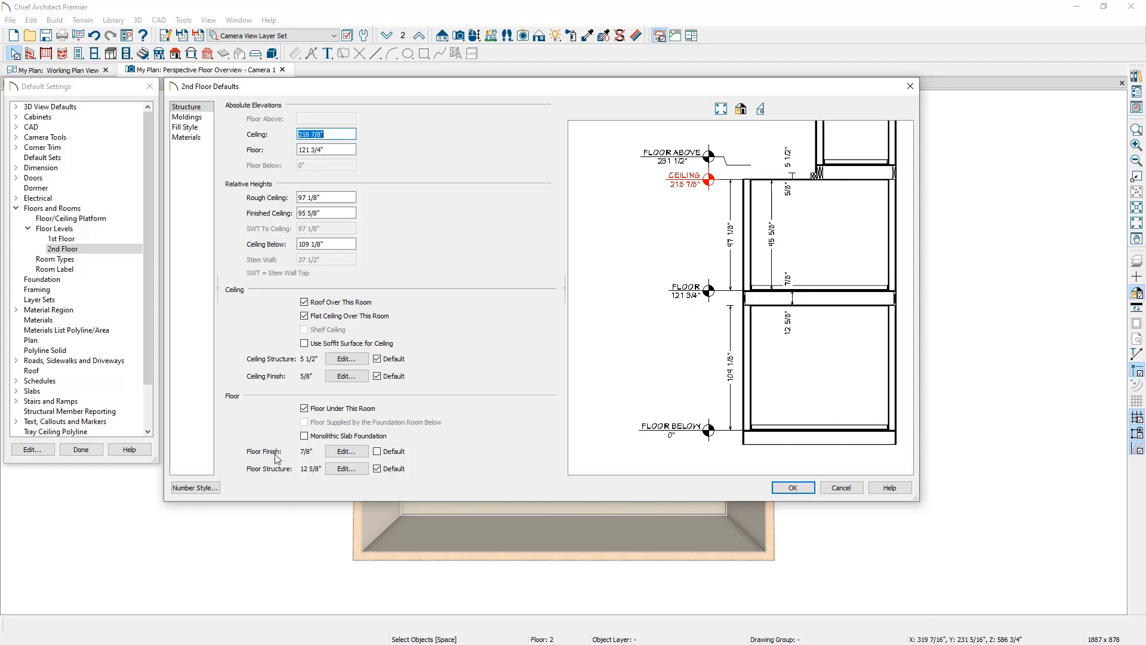
# Step: Cancel the 2nd Floor defaults, then inspect the 1st Floor defaults and cancel unchanged
pyautogui.click(836, 489)
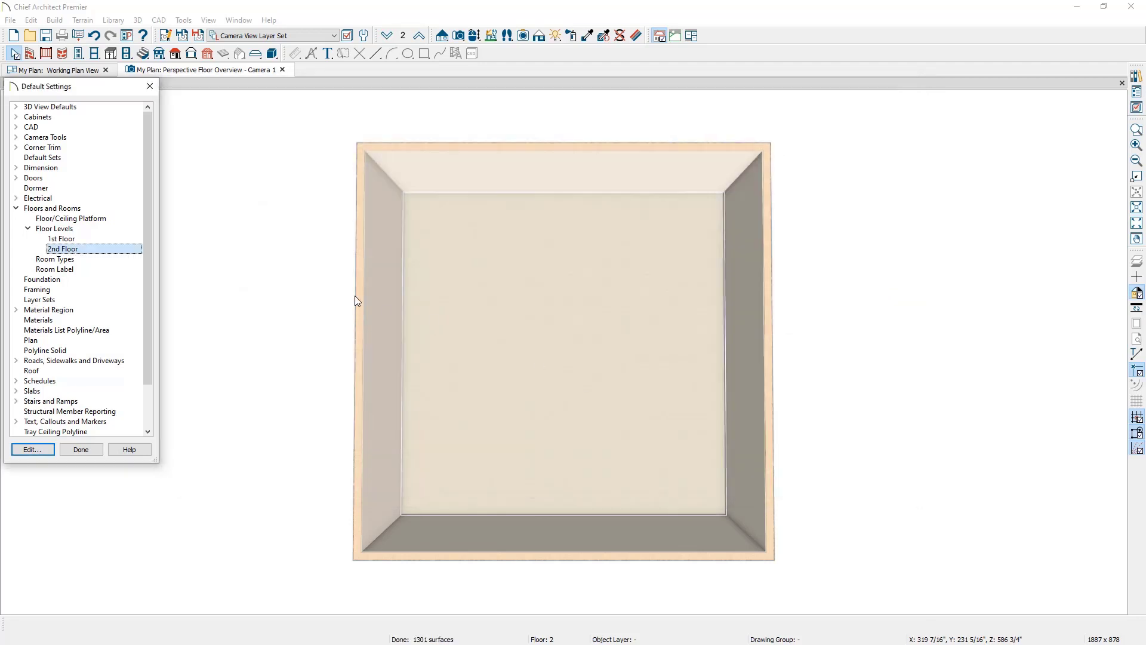
pyautogui.click(99, 239)
pyautogui.doubleClick(98, 239)
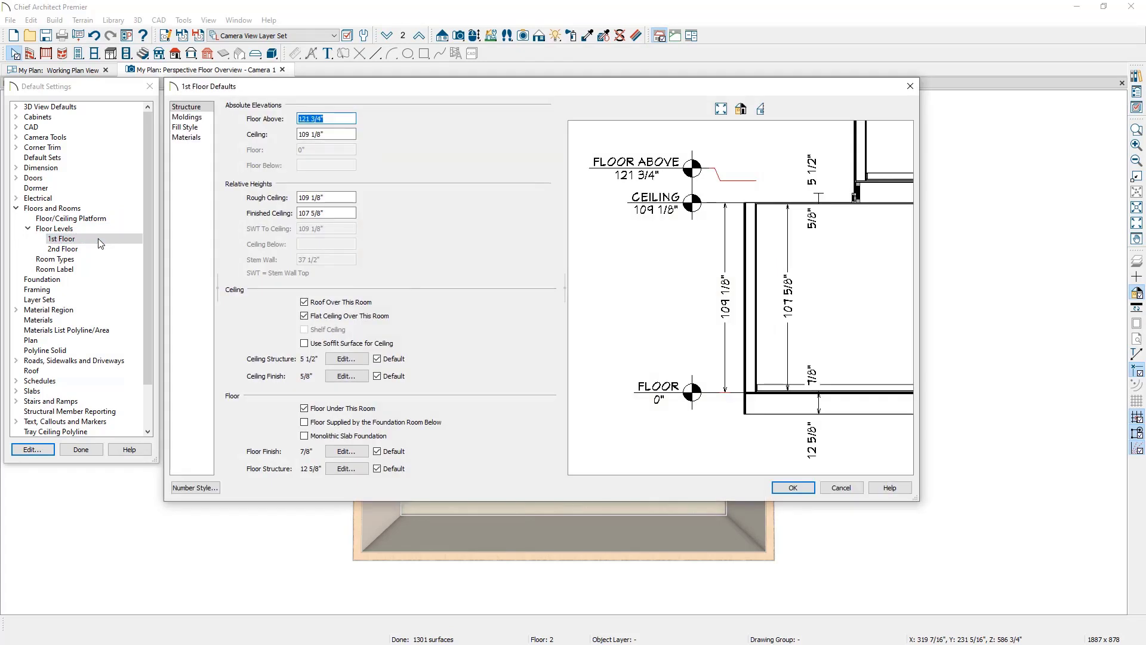
pyautogui.click(377, 451)
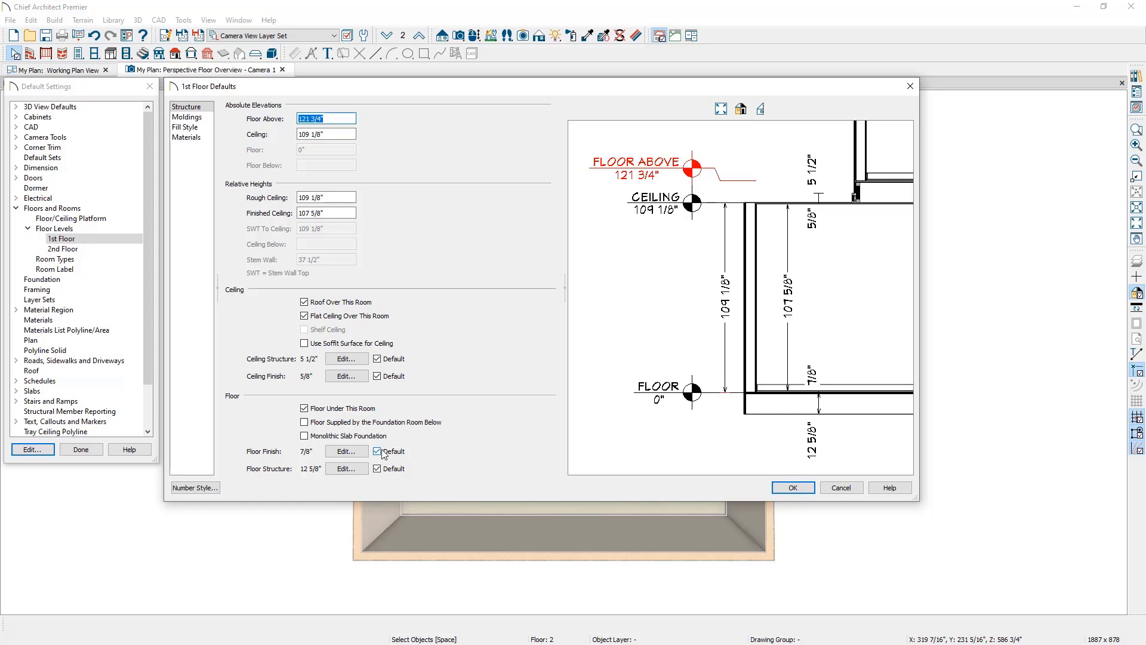
pyautogui.click(839, 487)
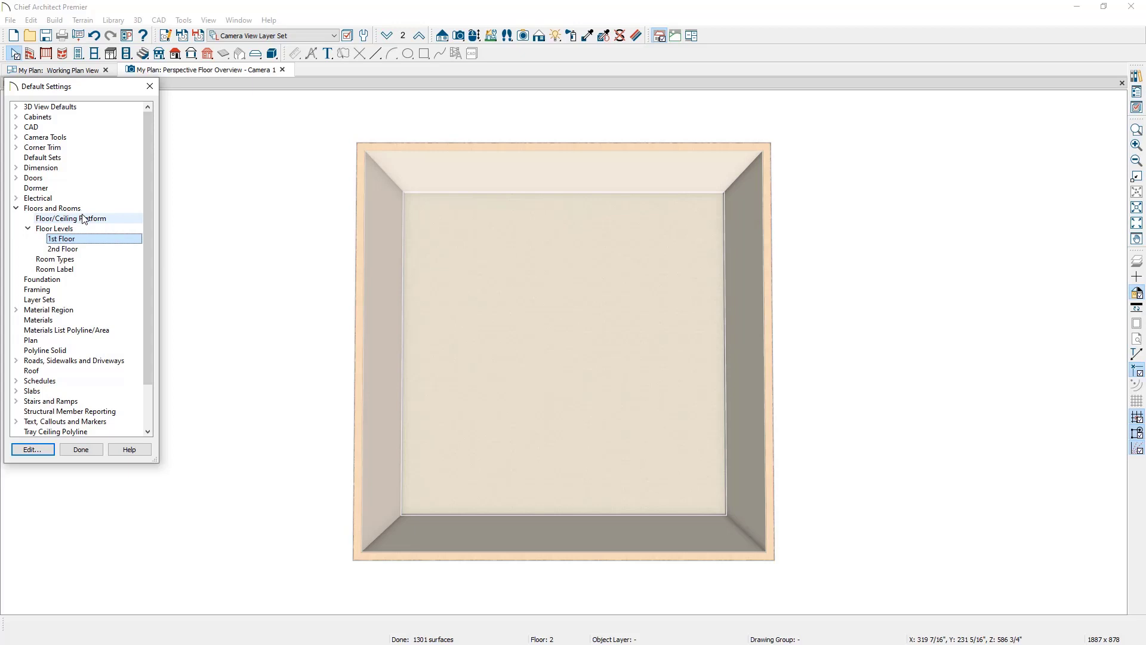
pyautogui.doubleClick(83, 260)
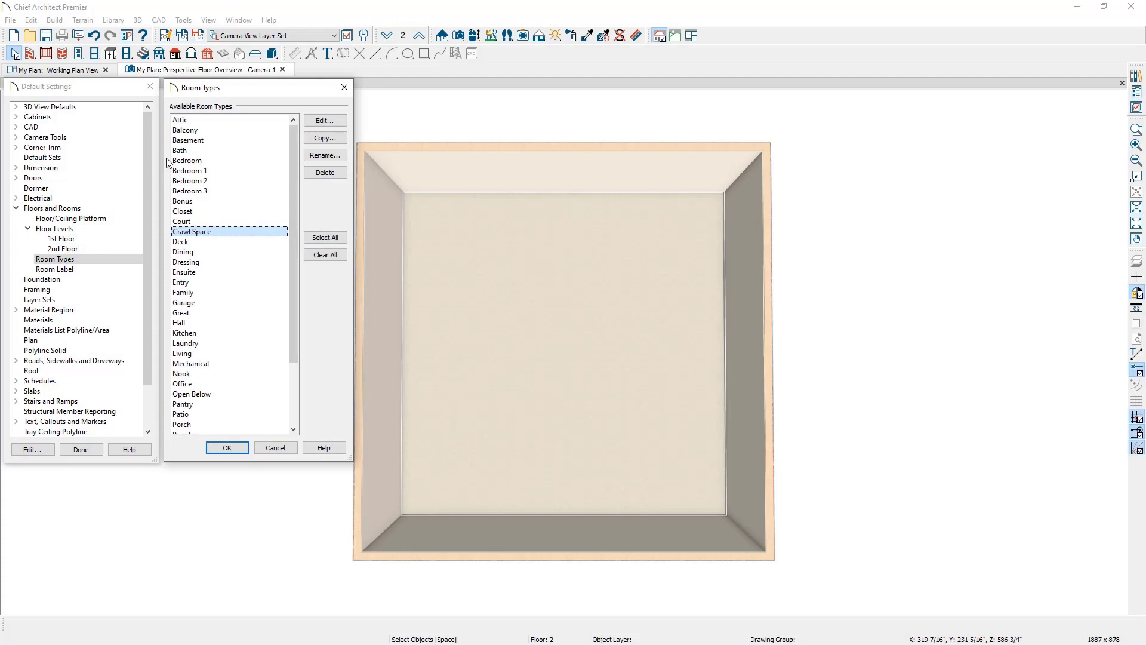
pyautogui.click(206, 151)
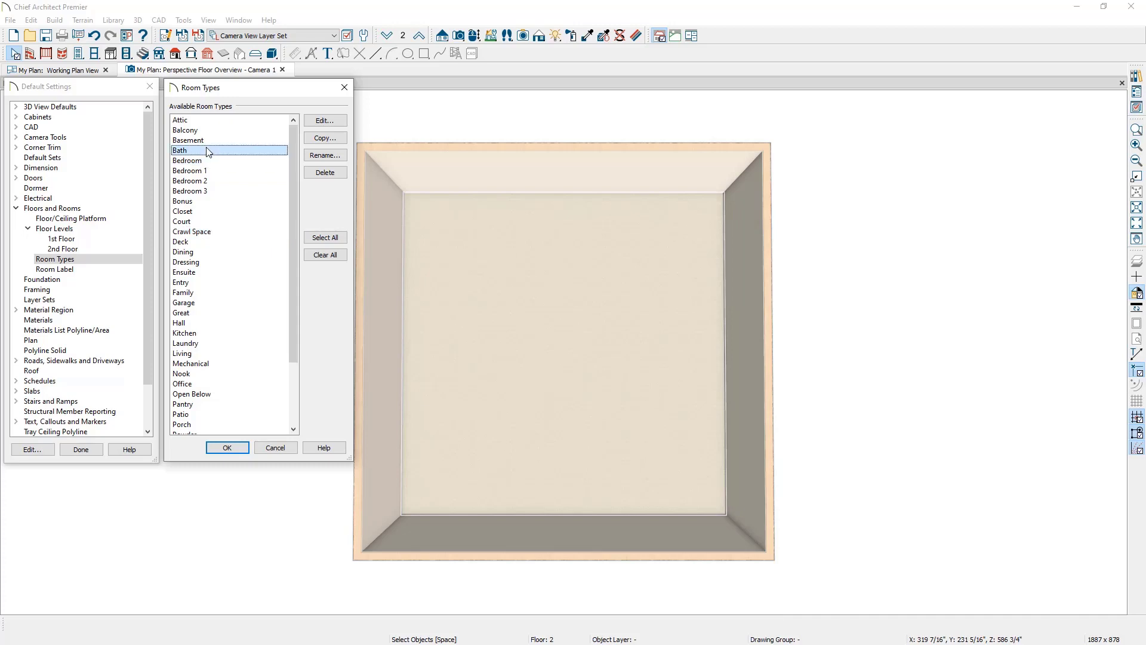
pyautogui.click(310, 121)
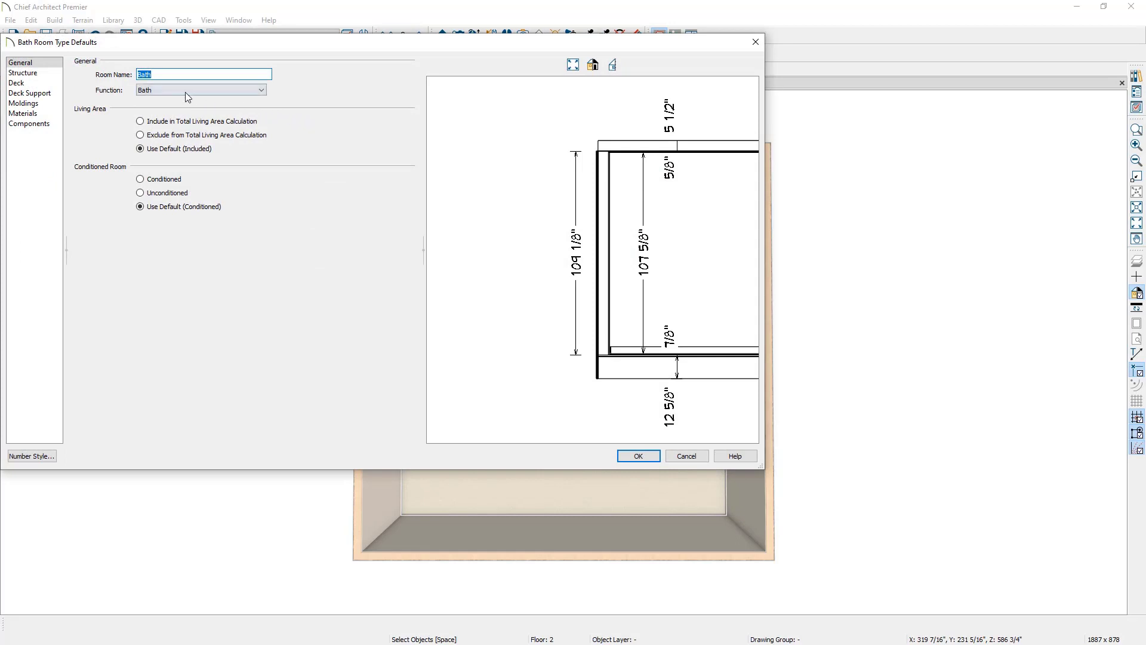
pyautogui.click(59, 73)
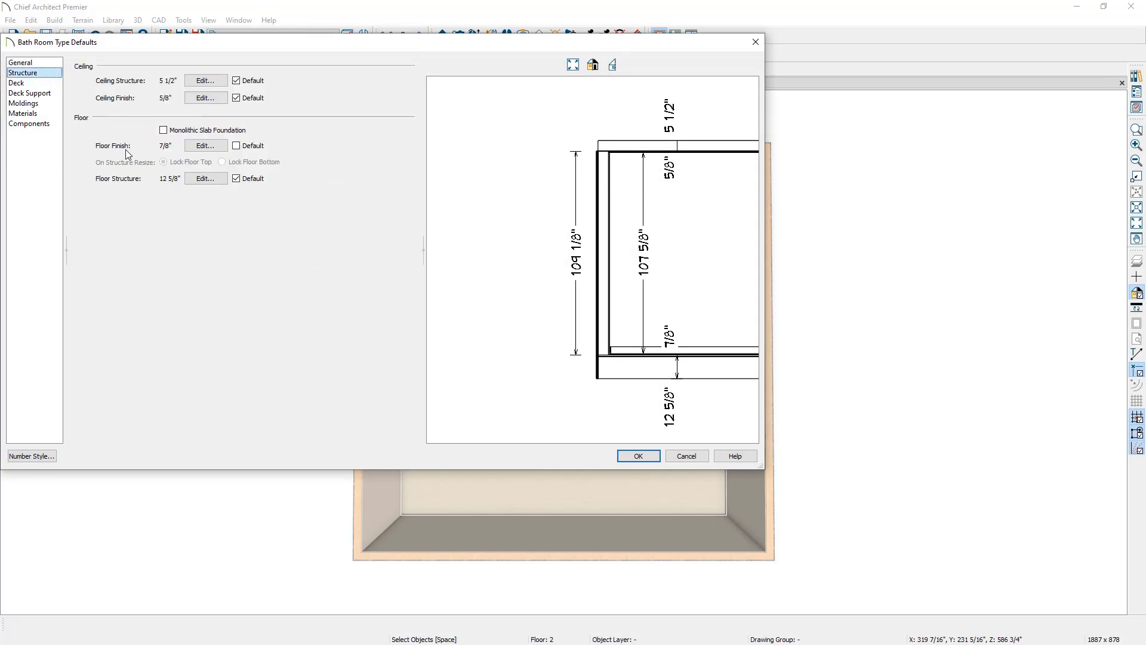
pyautogui.click(205, 146)
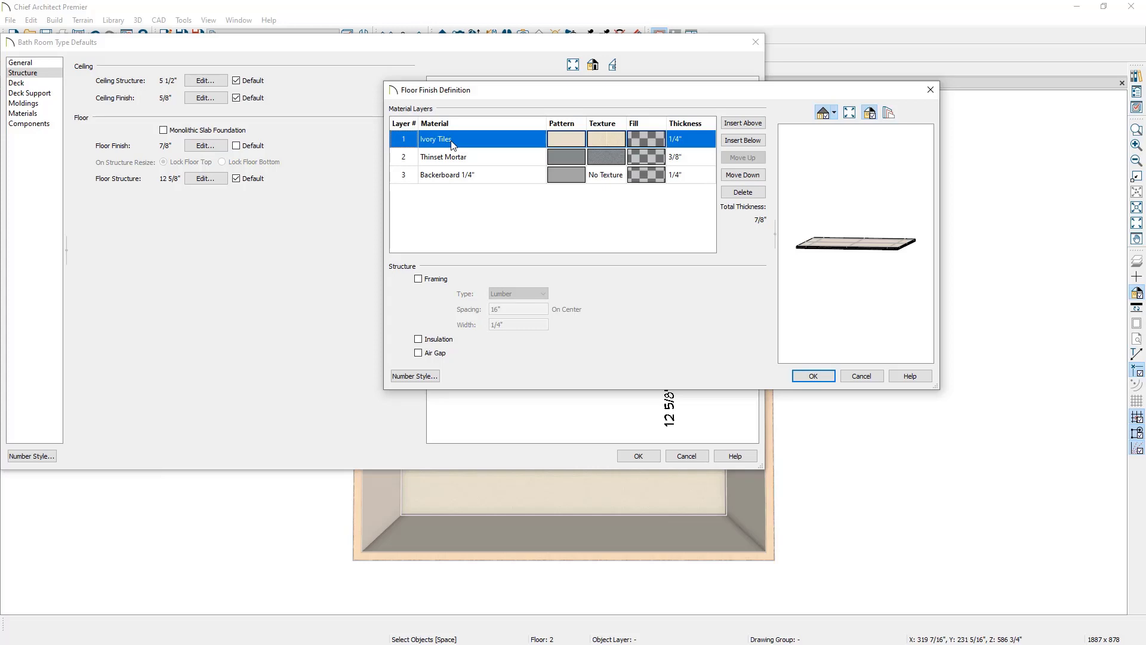
pyautogui.click(860, 376)
pyautogui.click(686, 456)
pyautogui.click(281, 449)
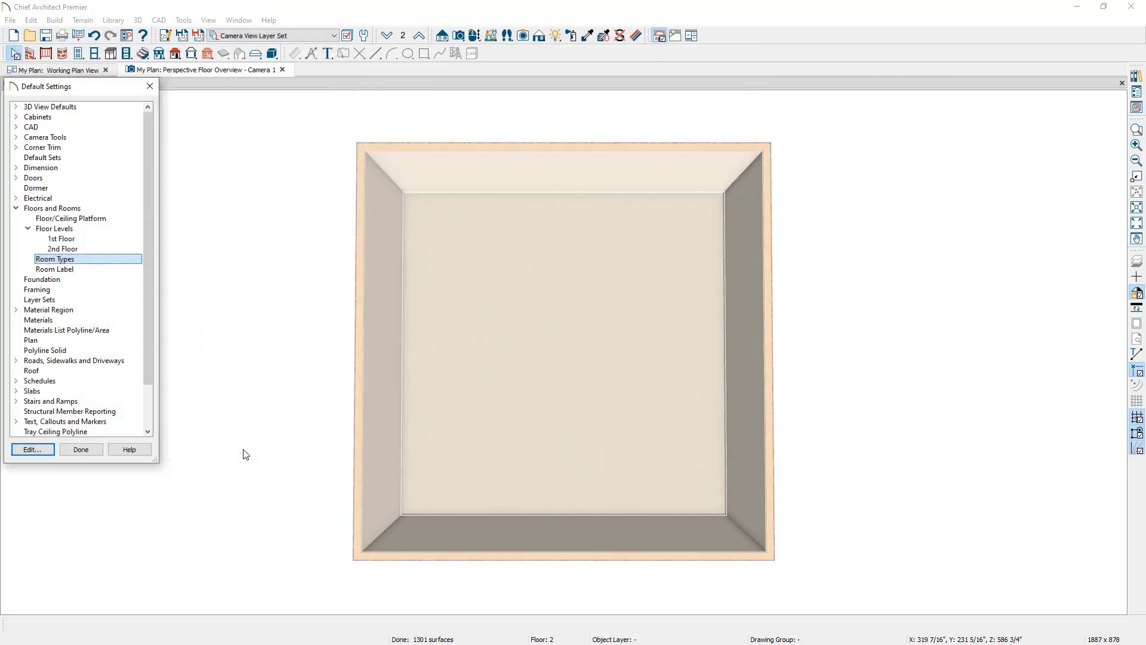
# Step: Draw an interior wall enclosing a small lower-left room on floor 2, then select it
pyautogui.click(81, 448)
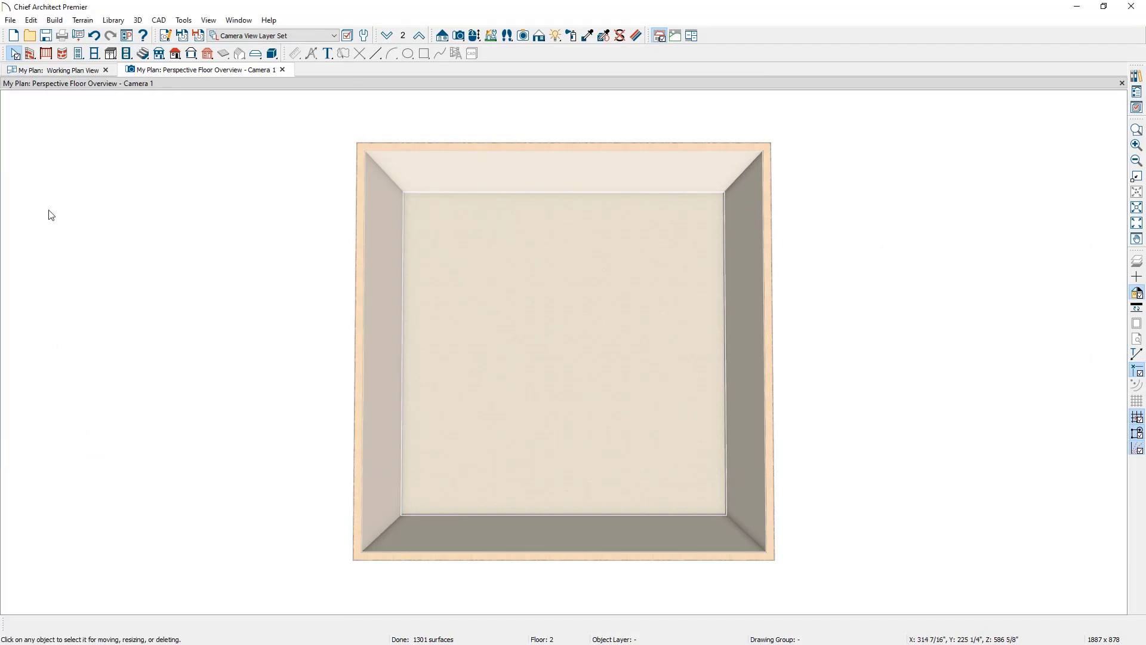
pyautogui.click(30, 54)
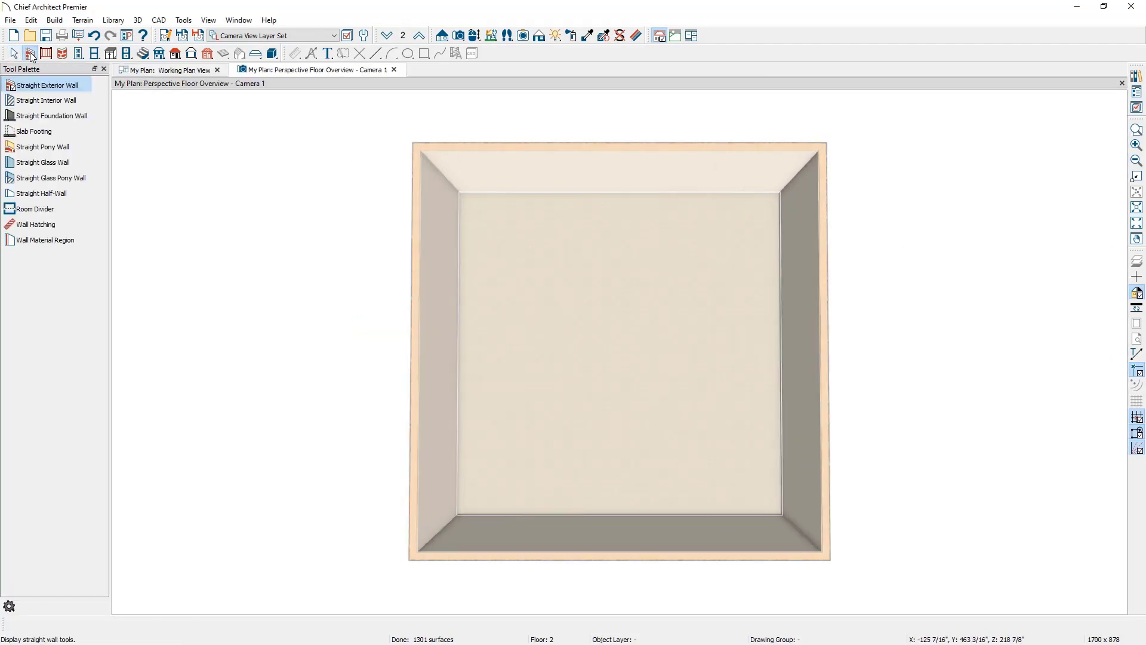
pyautogui.click(50, 101)
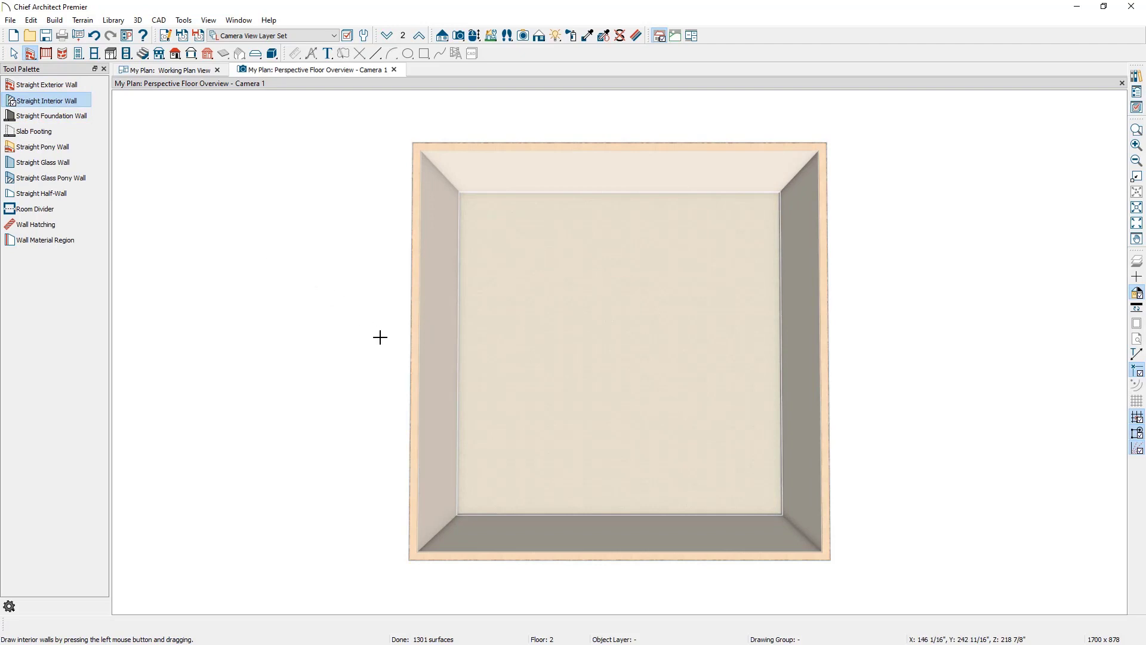
pyautogui.moveTo(407, 377)
pyautogui.mouseDown()
pyautogui.moveTo(596, 377)
pyautogui.moveTo(592, 559)
pyautogui.mouseUp()
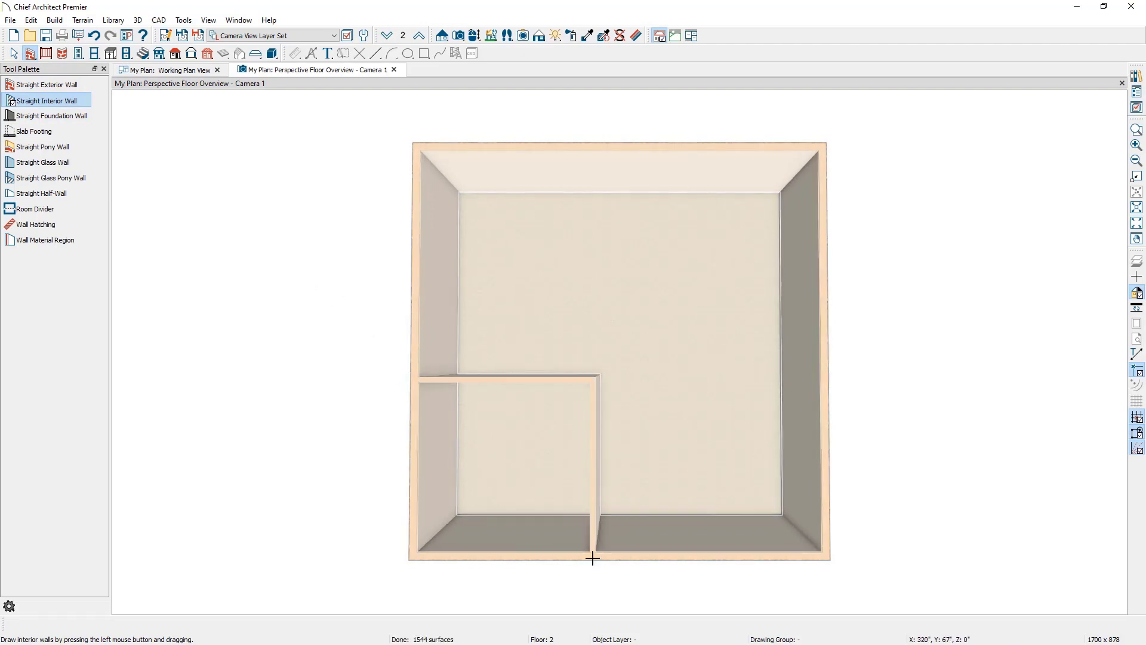
pyautogui.press('space')
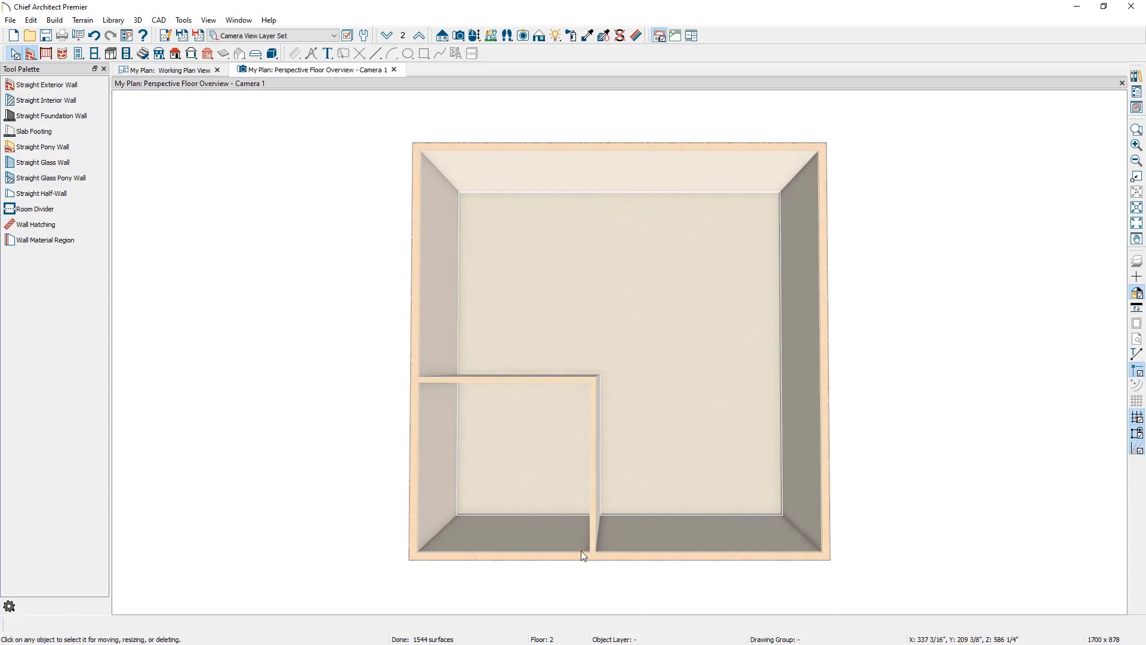
pyautogui.click(528, 459)
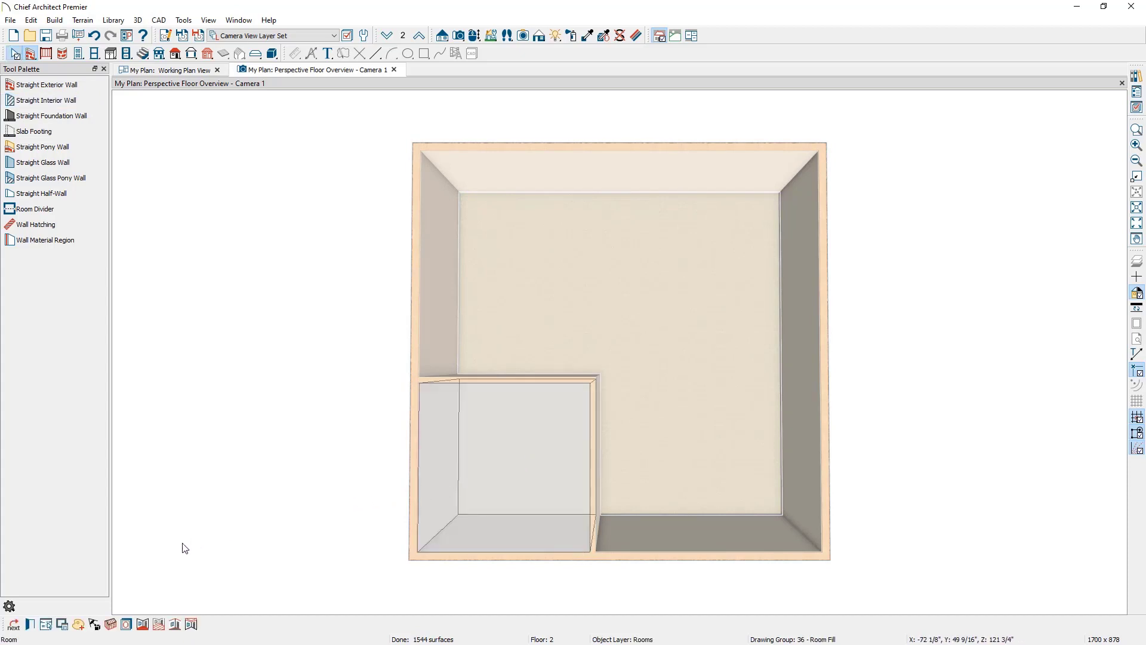
# Step: Set the small upstairs room's Room Type to Bath in Room Specification
pyautogui.click(32, 624)
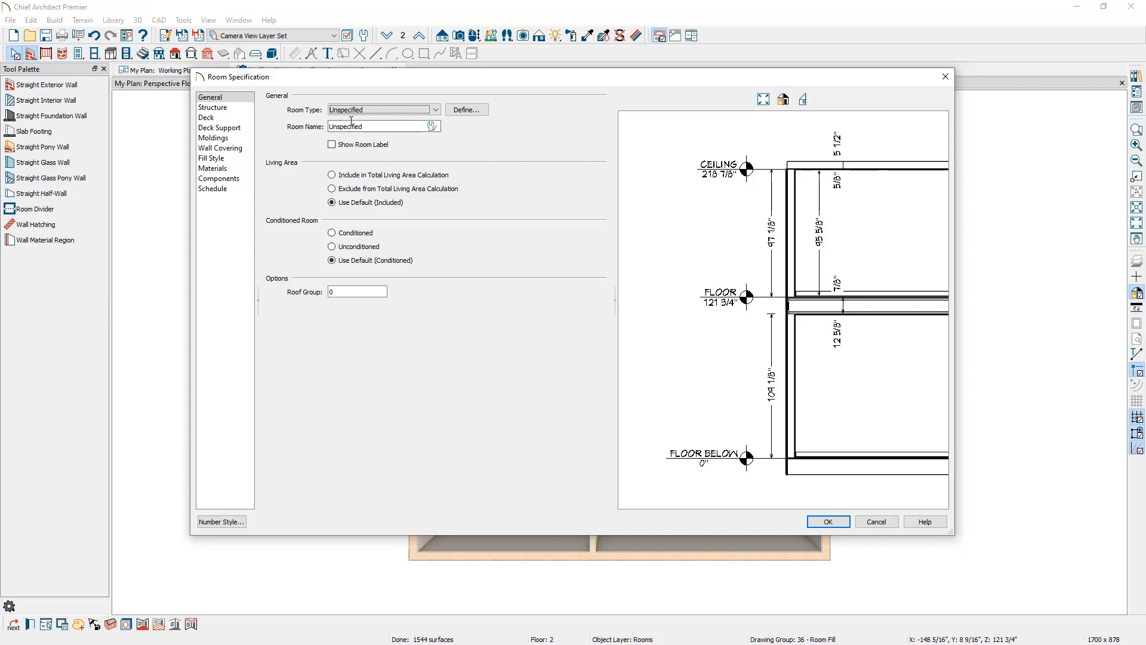
pyautogui.click(361, 110)
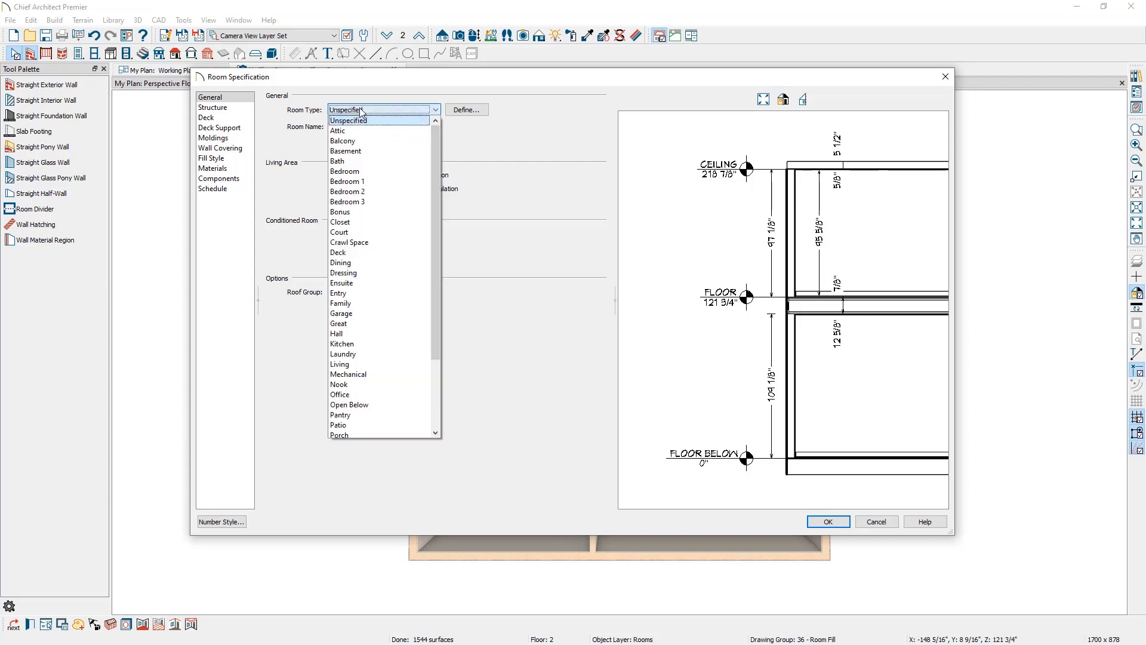
pyautogui.click(351, 161)
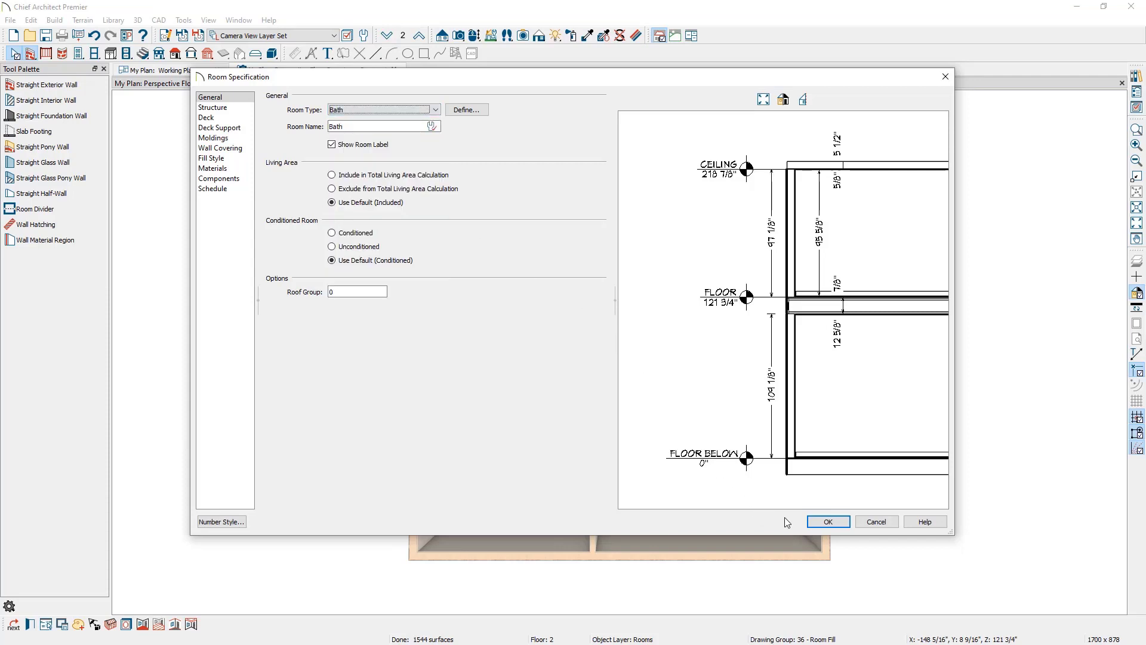
pyautogui.click(827, 523)
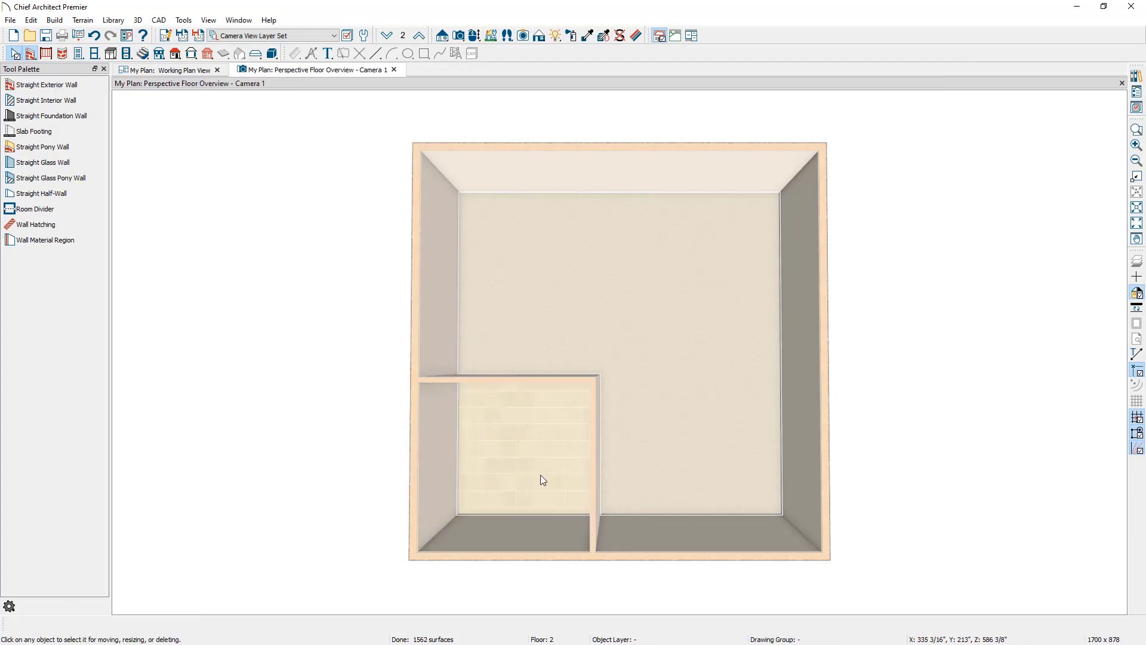
pyautogui.scroll(3, 511, 472)
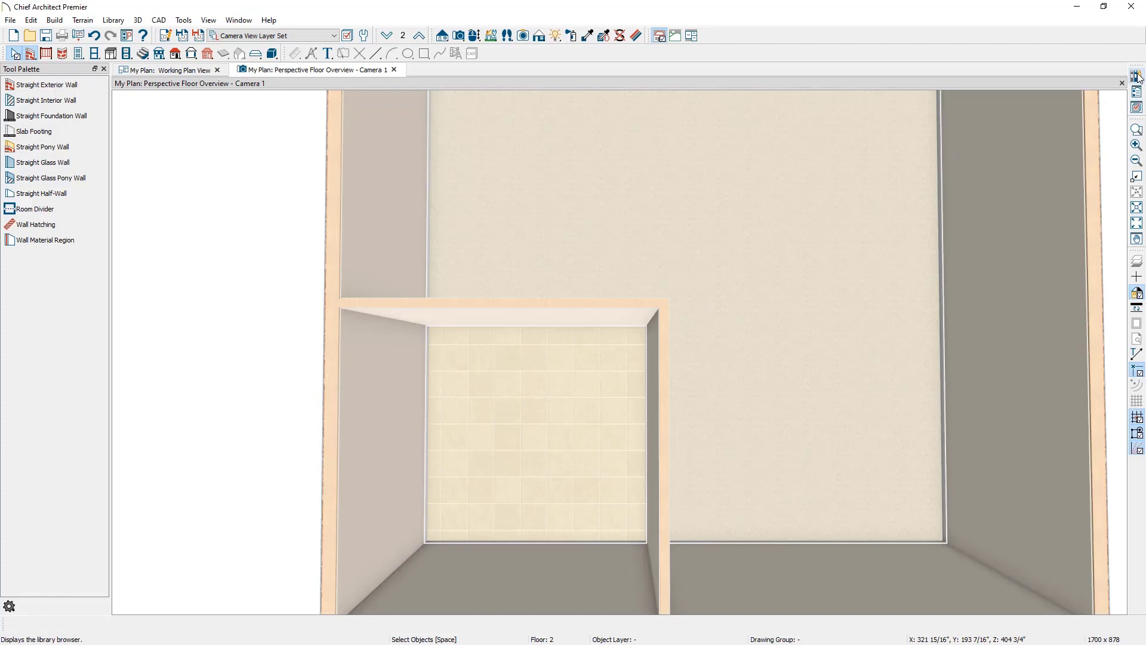
pyautogui.click(521, 397)
pyautogui.doubleClick(522, 398)
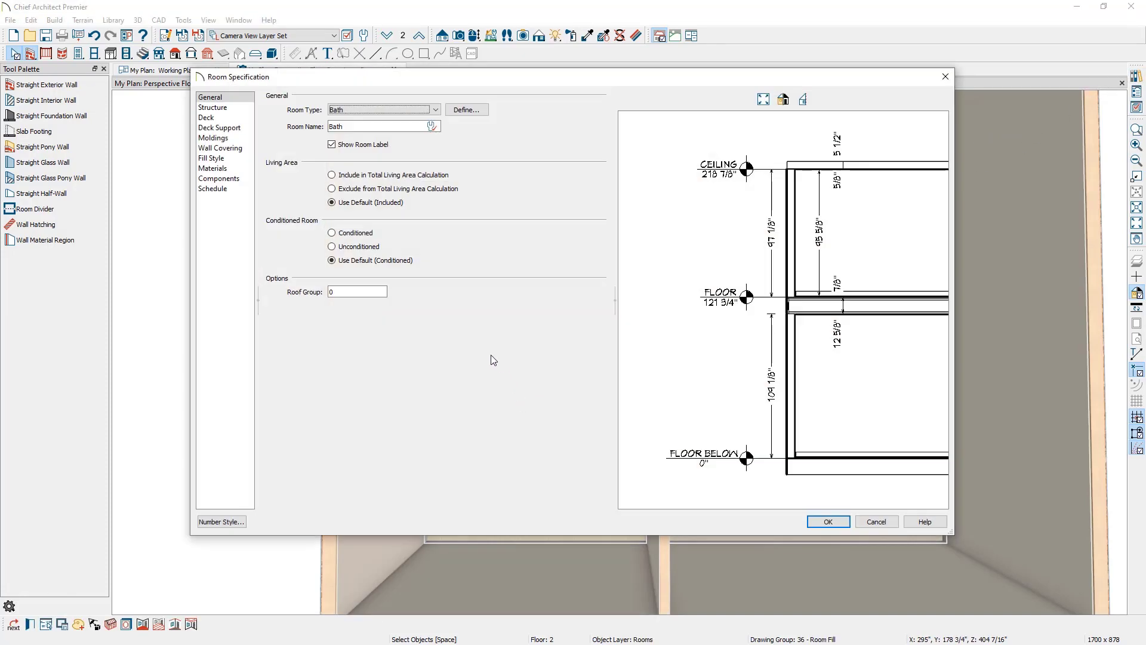
pyautogui.click(233, 111)
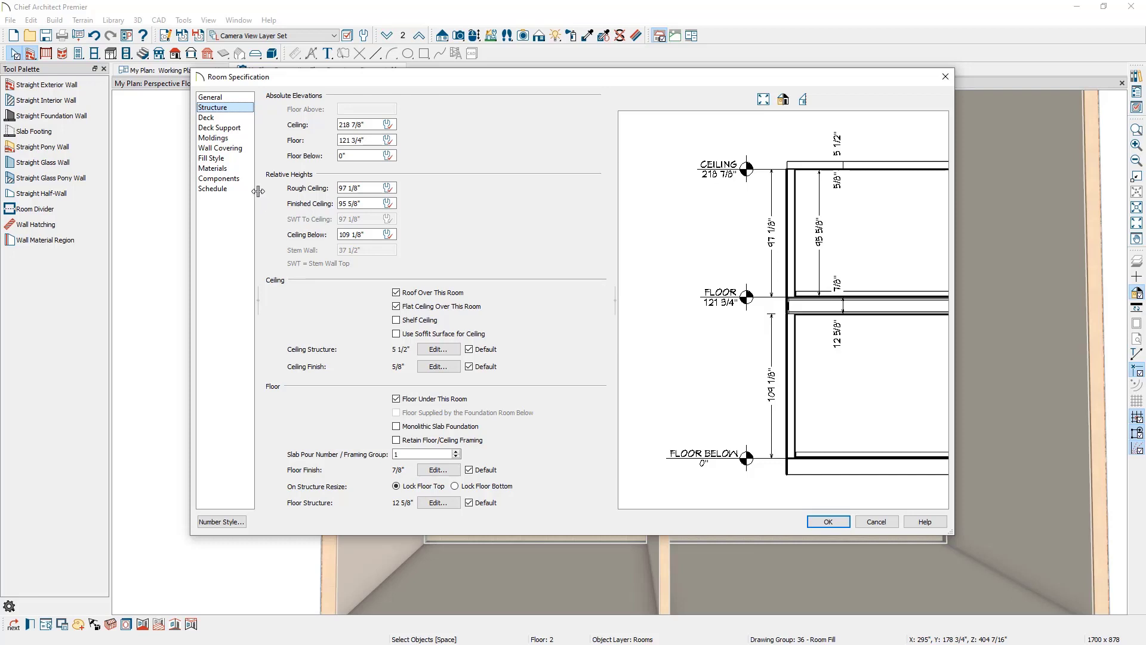
pyautogui.click(241, 169)
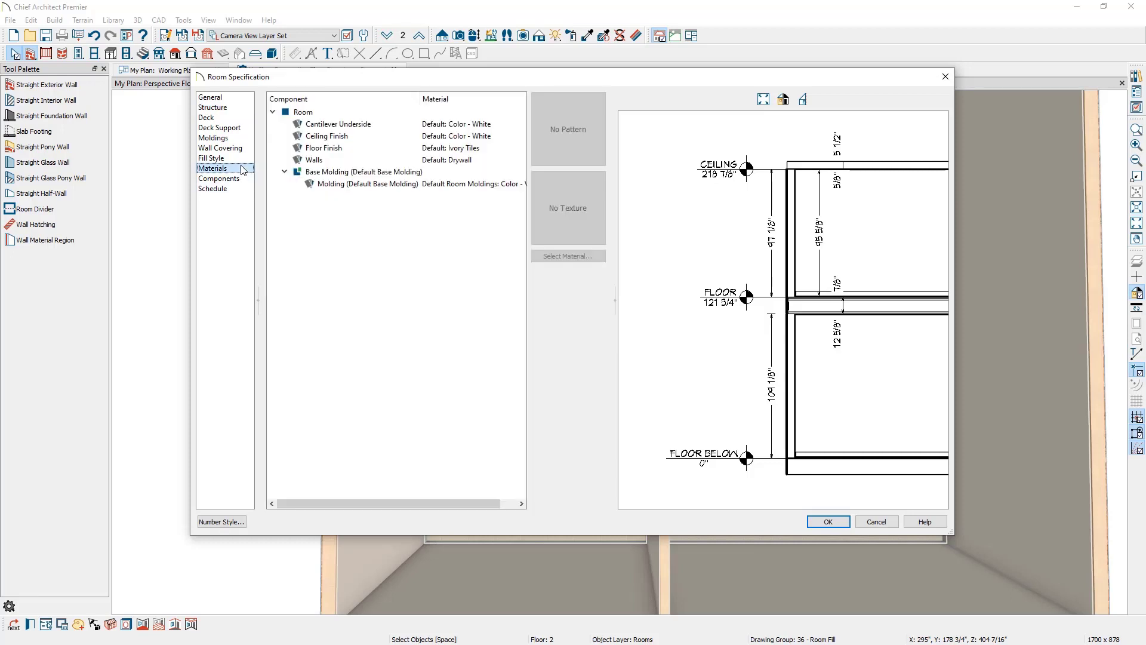
pyautogui.click(325, 149)
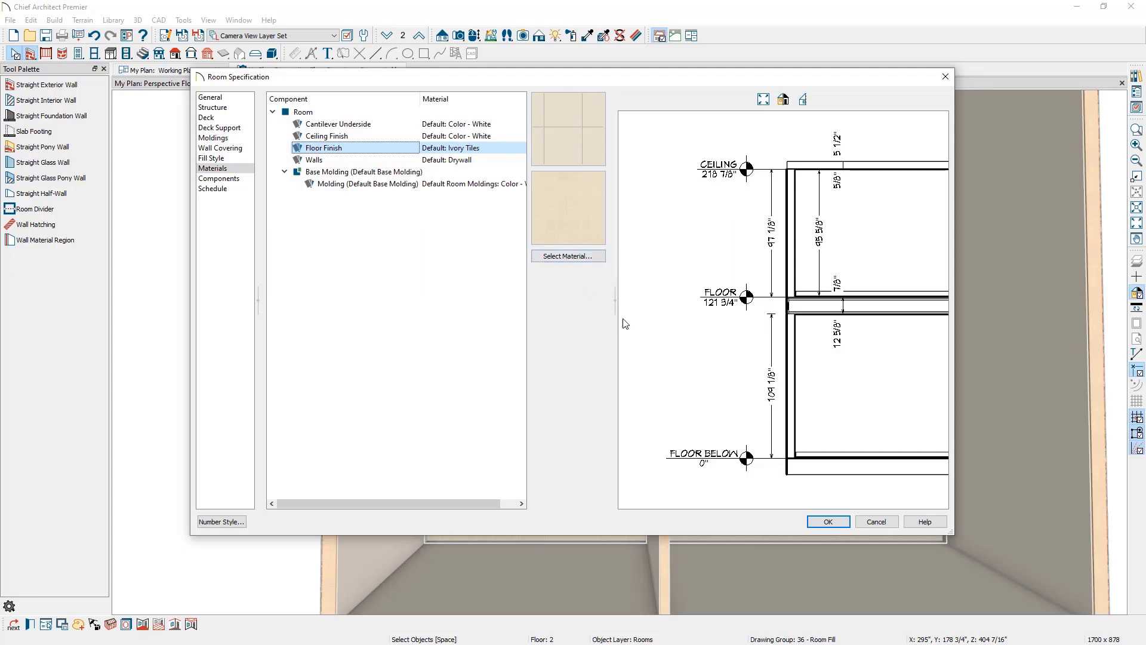
pyautogui.click(872, 522)
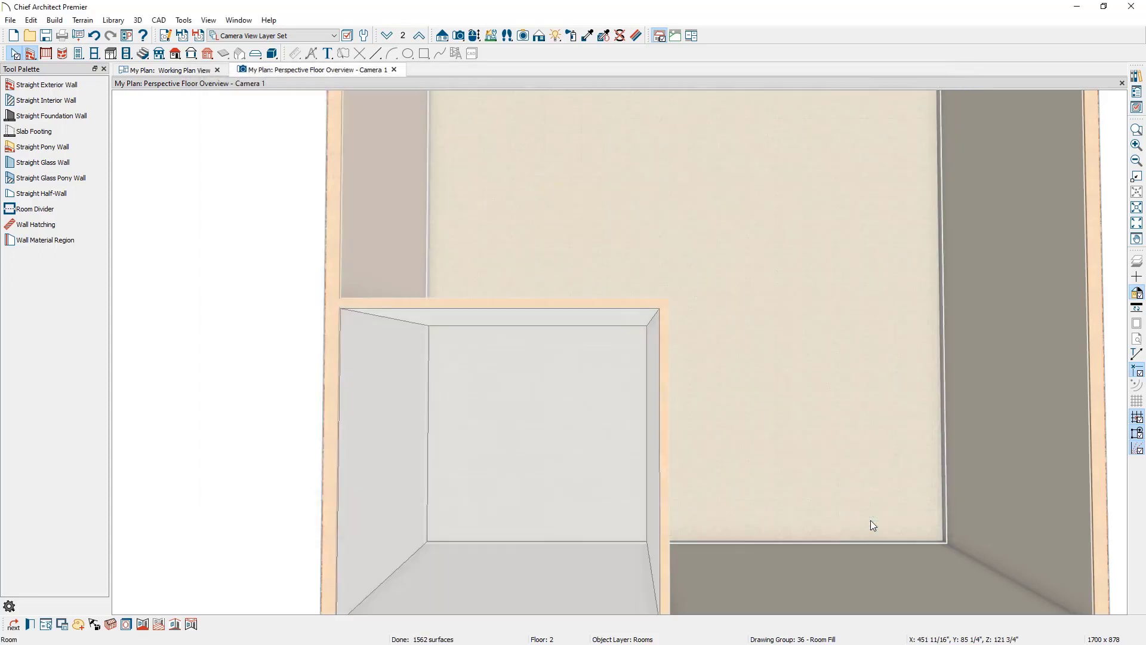
# Step: Deselect the bath room, move down to floor 1, and start the Floor Material Region tool
pyautogui.press('Escape')
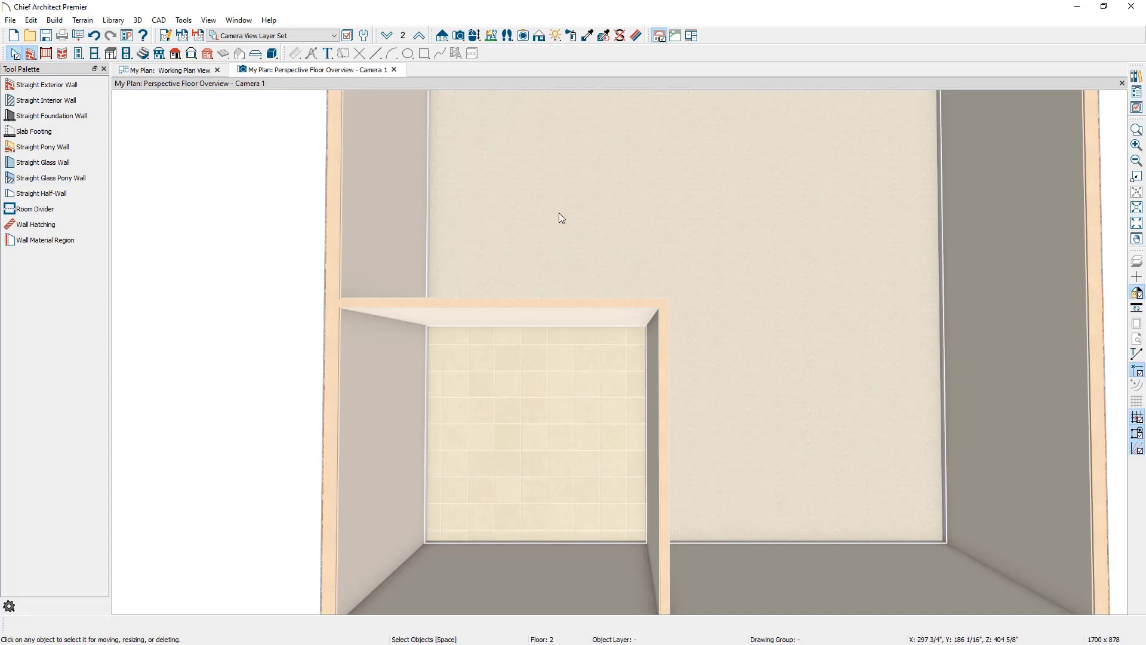
pyautogui.click(387, 37)
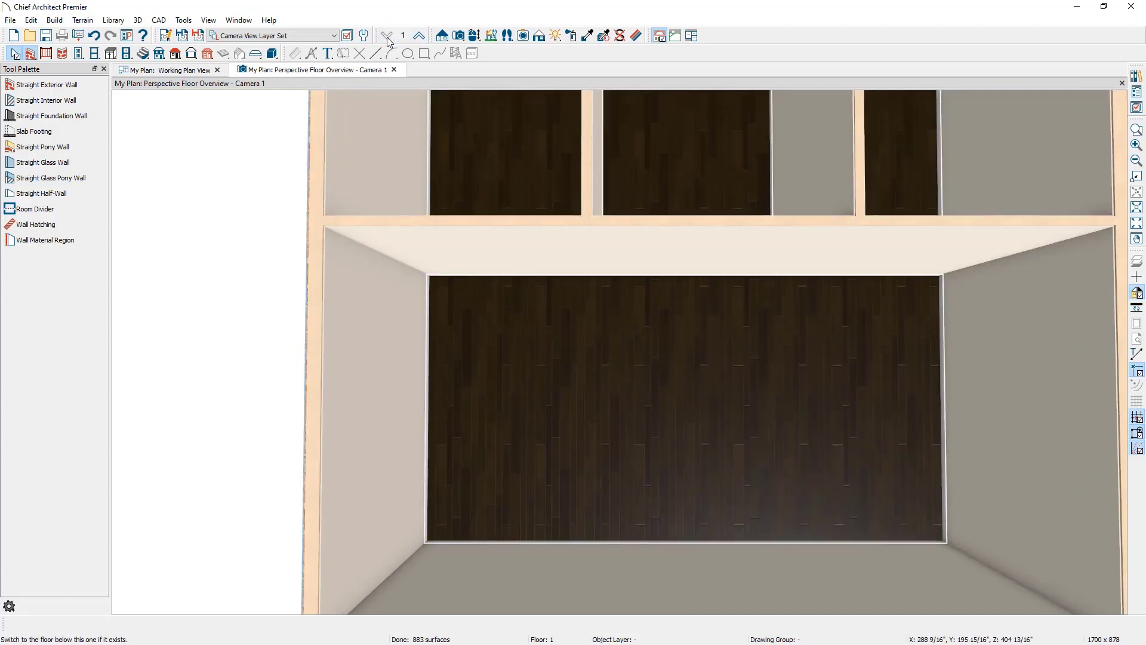
pyautogui.click(54, 19)
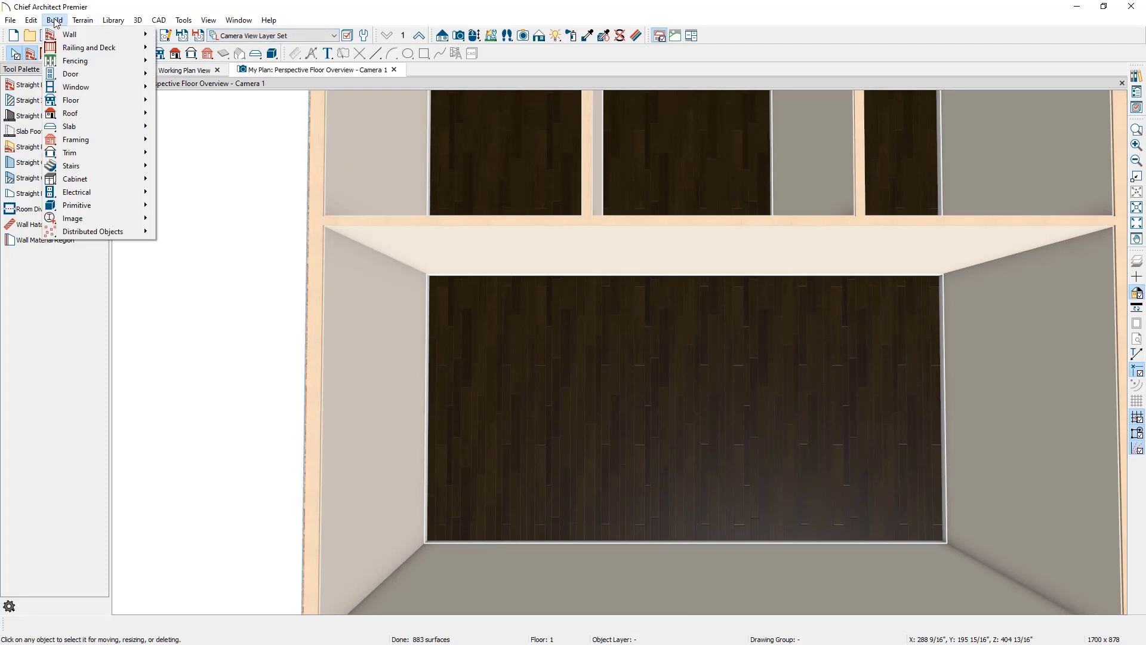
pyautogui.moveTo(75, 99)
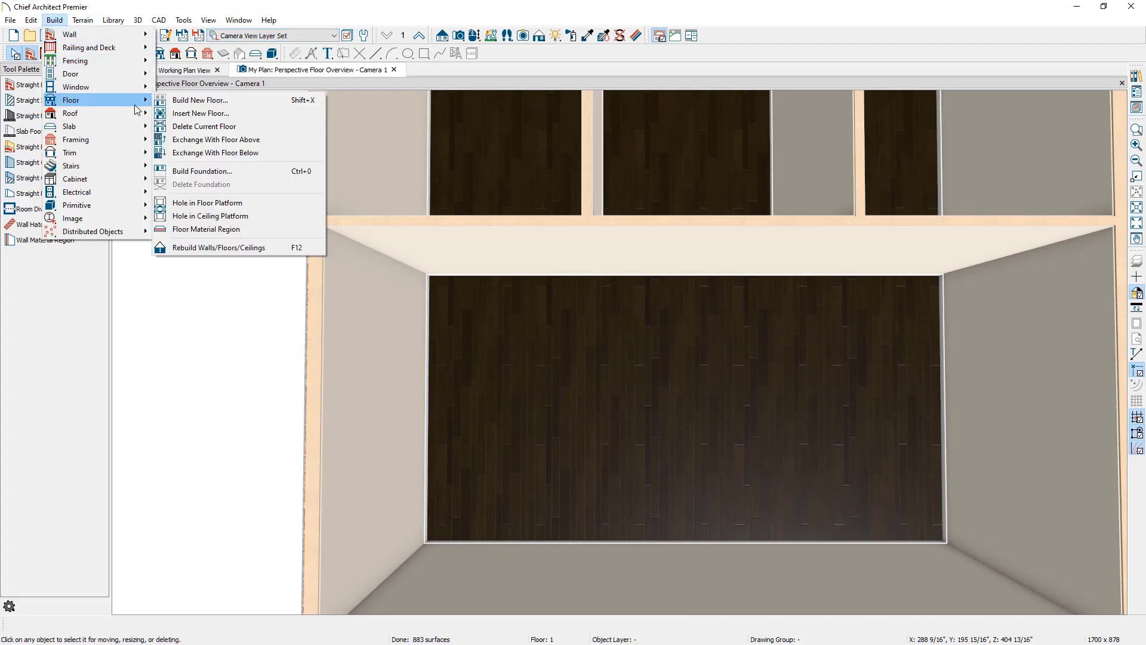
pyautogui.click(231, 226)
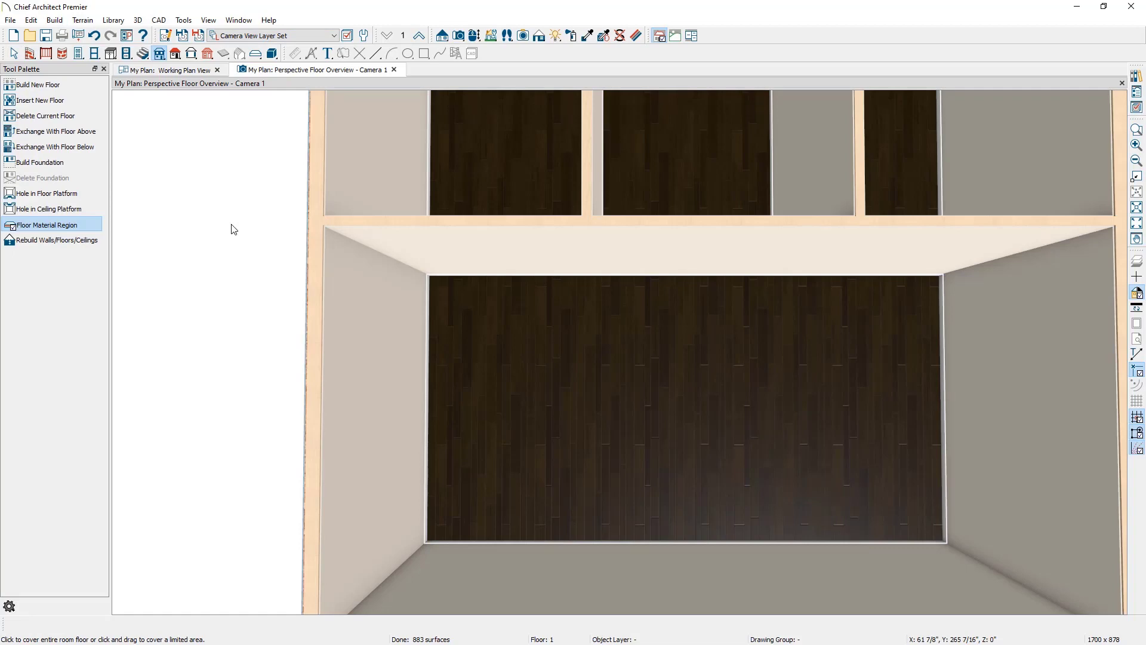
# Step: Draw a rectangular tile region across the centre of the floor-1 dark wood room and select it
pyautogui.moveTo(481, 326); pyautogui.dragTo(901, 502)
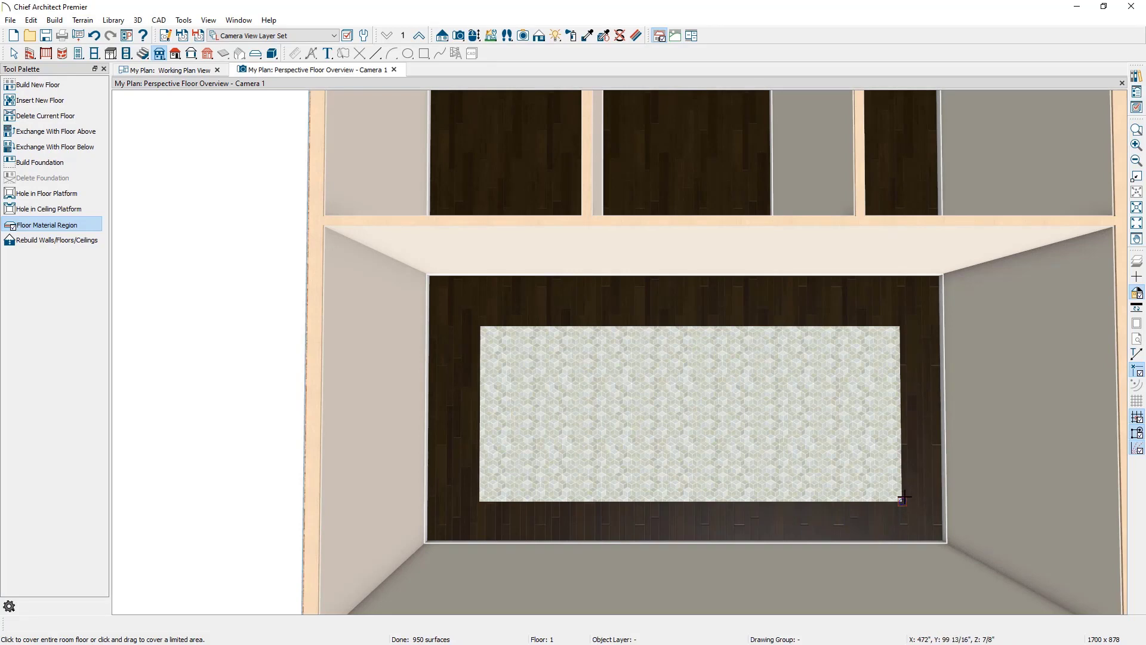
pyautogui.moveTo(901, 501); pyautogui.dragTo(944, 496)
pyautogui.click(537, 391)
pyautogui.doubleClick(537, 392)
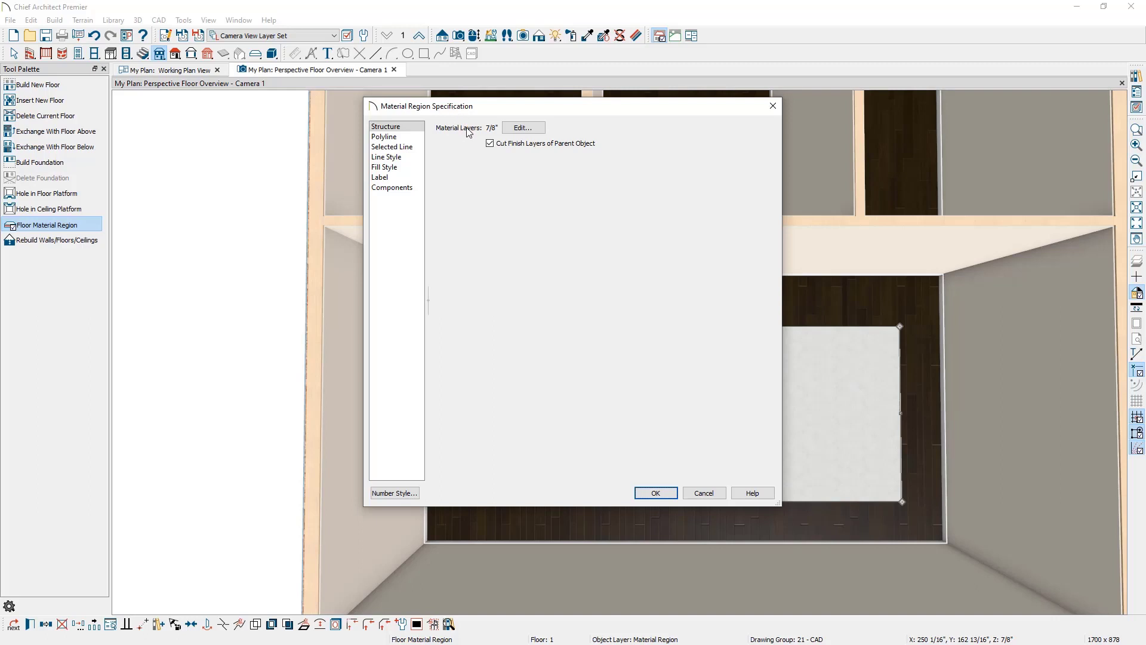
pyautogui.click(517, 129)
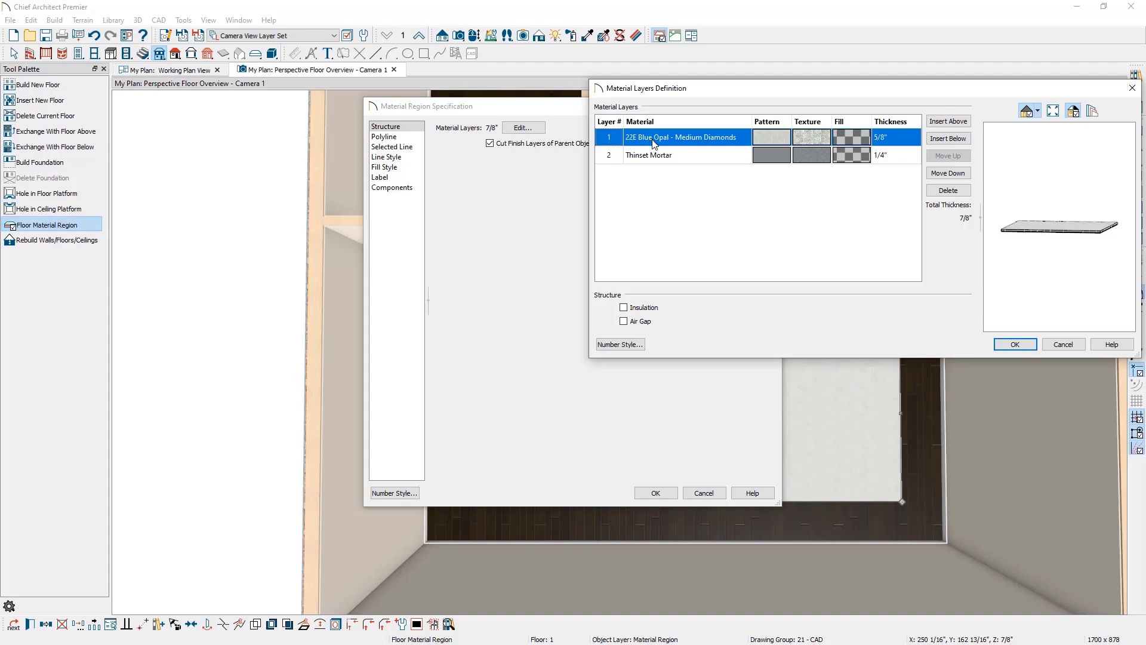
pyautogui.click(1067, 346)
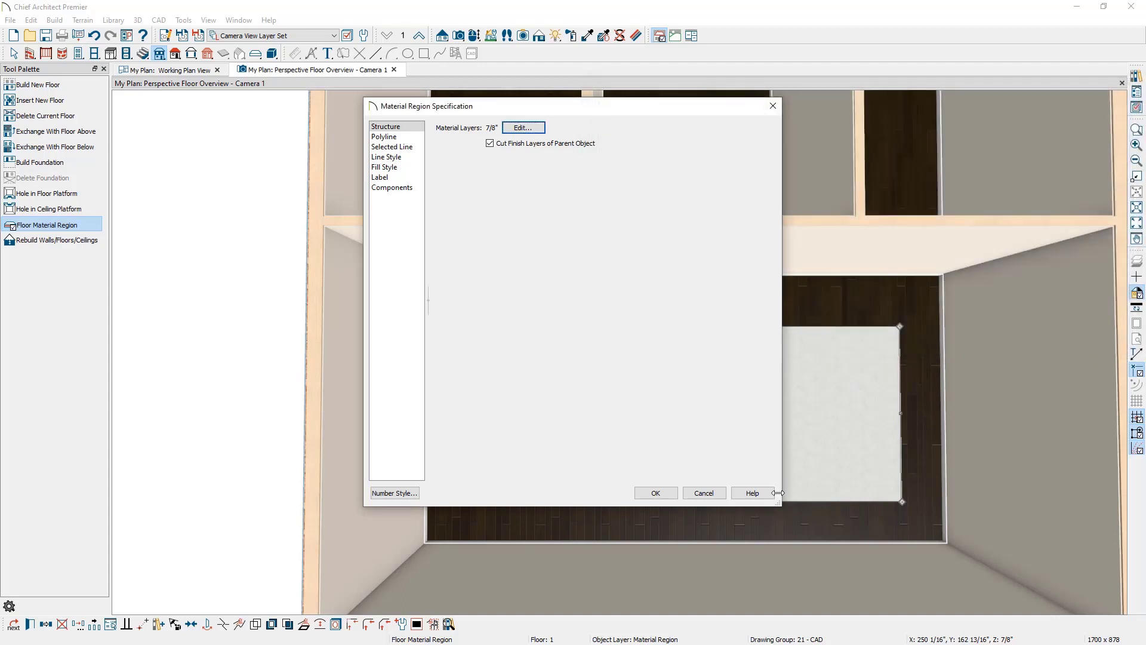
pyautogui.click(702, 494)
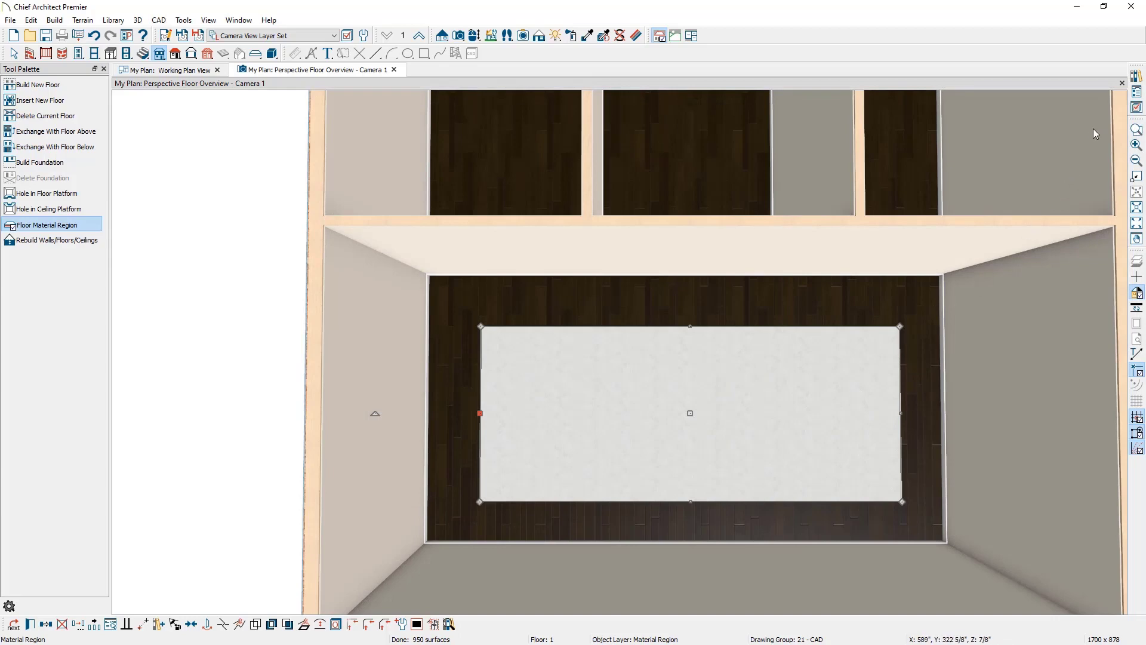